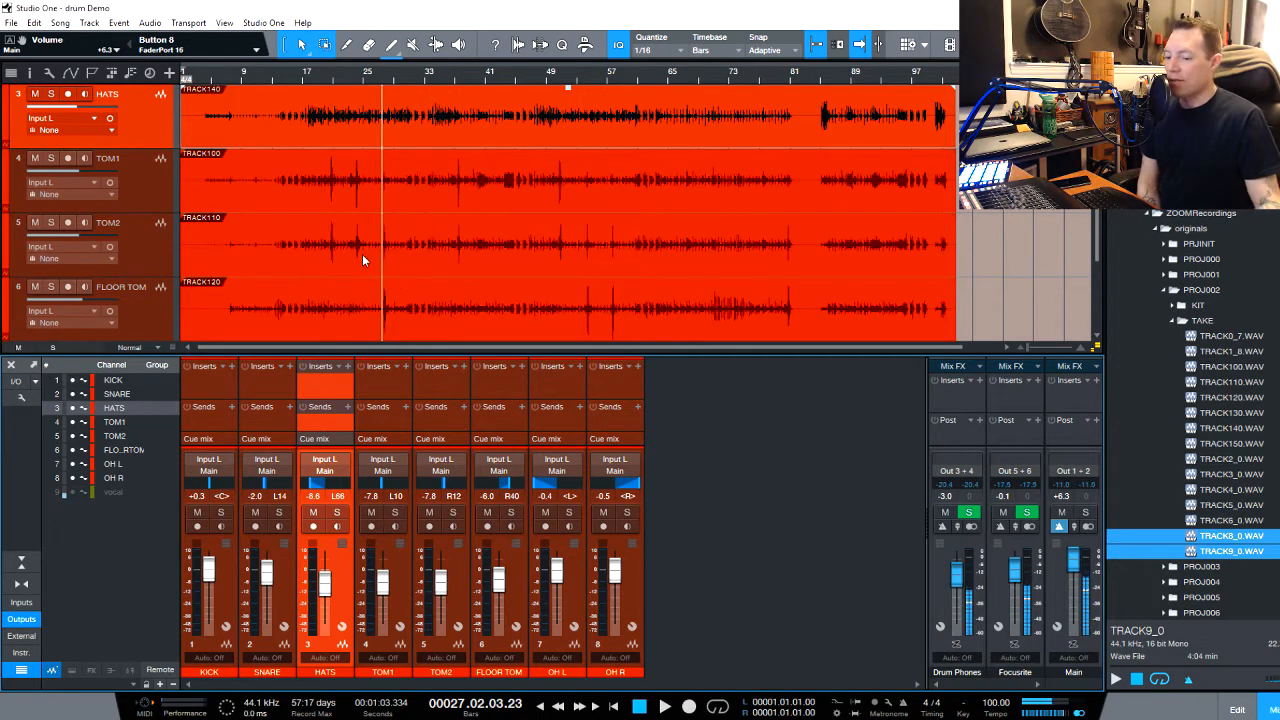
- Listen to the full drum mix, then place the playhead at bar 18 and review the tracks from kick to overheads
{"action": "key", "text": "space"}
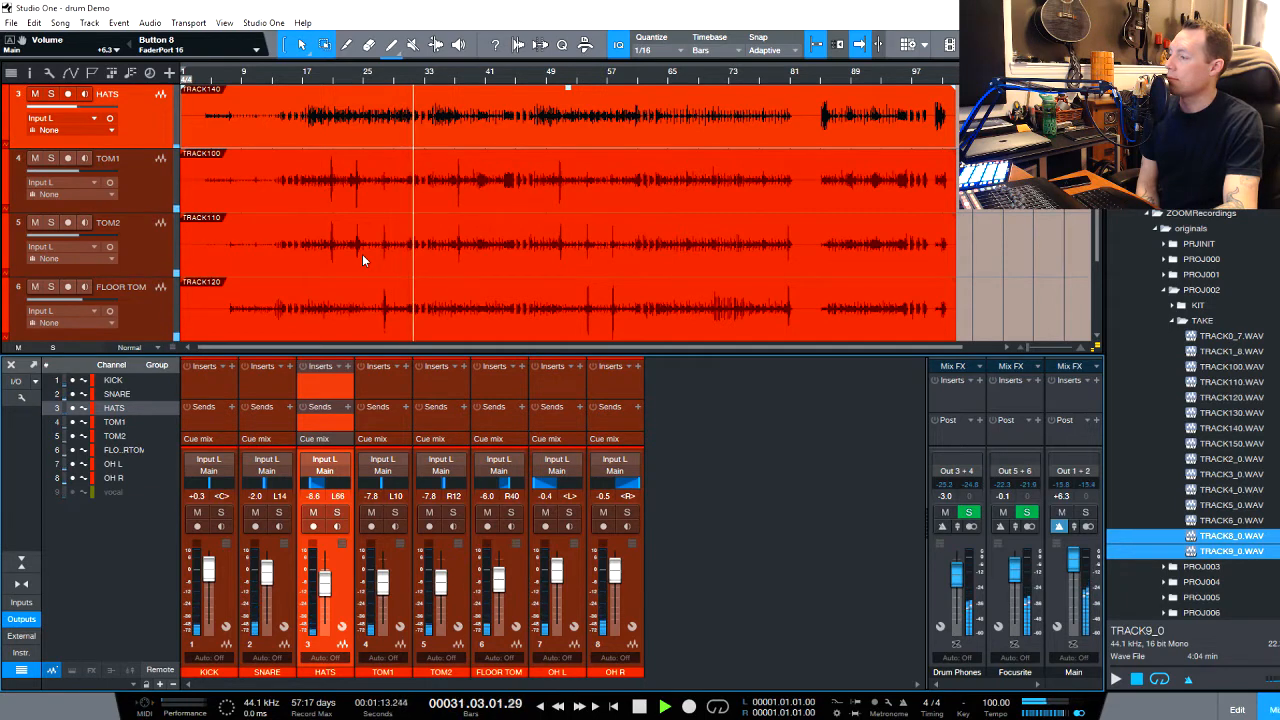
{"action": "key", "text": "space"}
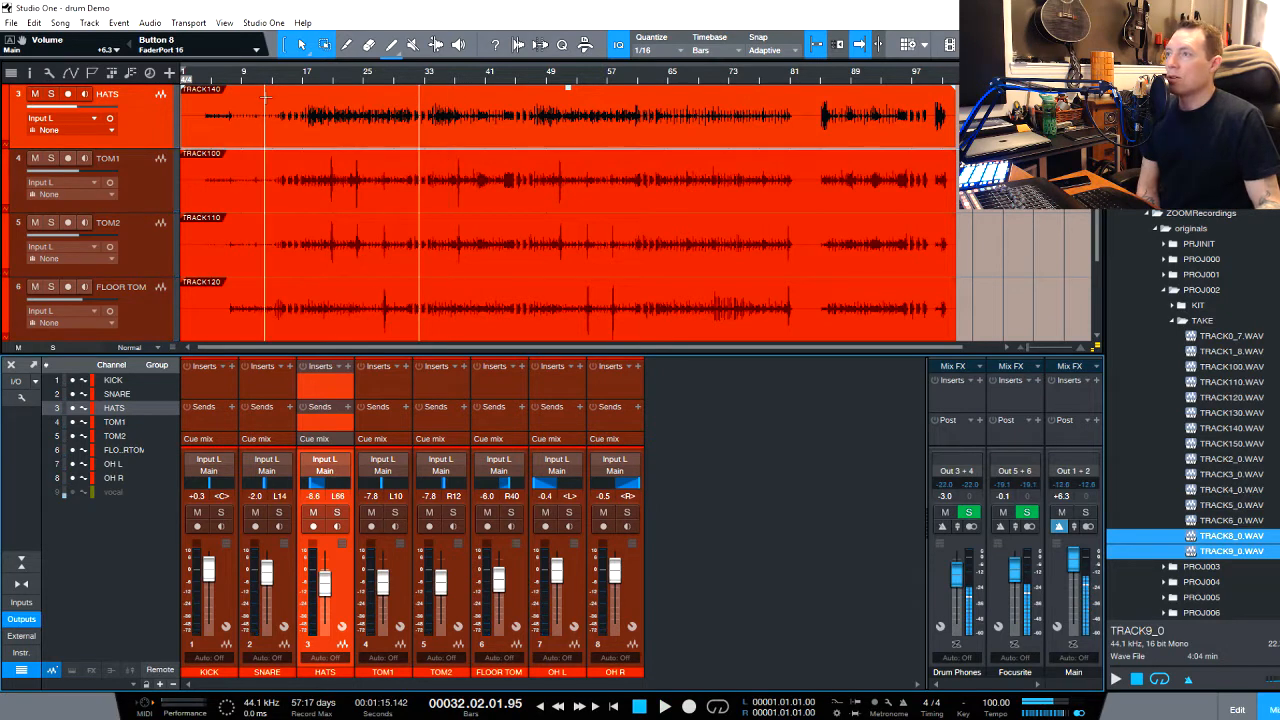
{"action": "left_click", "coordinate": [312, 80]}
{"action": "scroll", "coordinate": [132, 202], "scroll_direction": "up", "scroll_amount": 2}
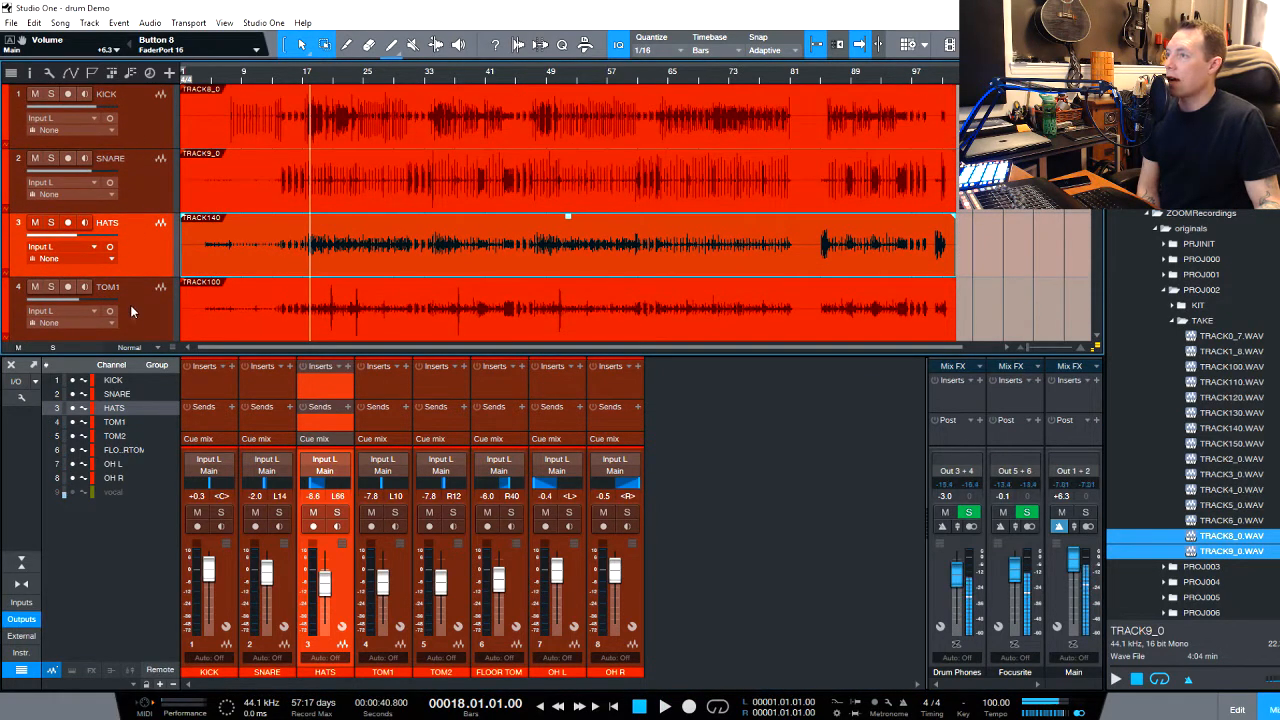
{"action": "scroll", "coordinate": [131, 305], "scroll_direction": "down", "scroll_amount": 4}
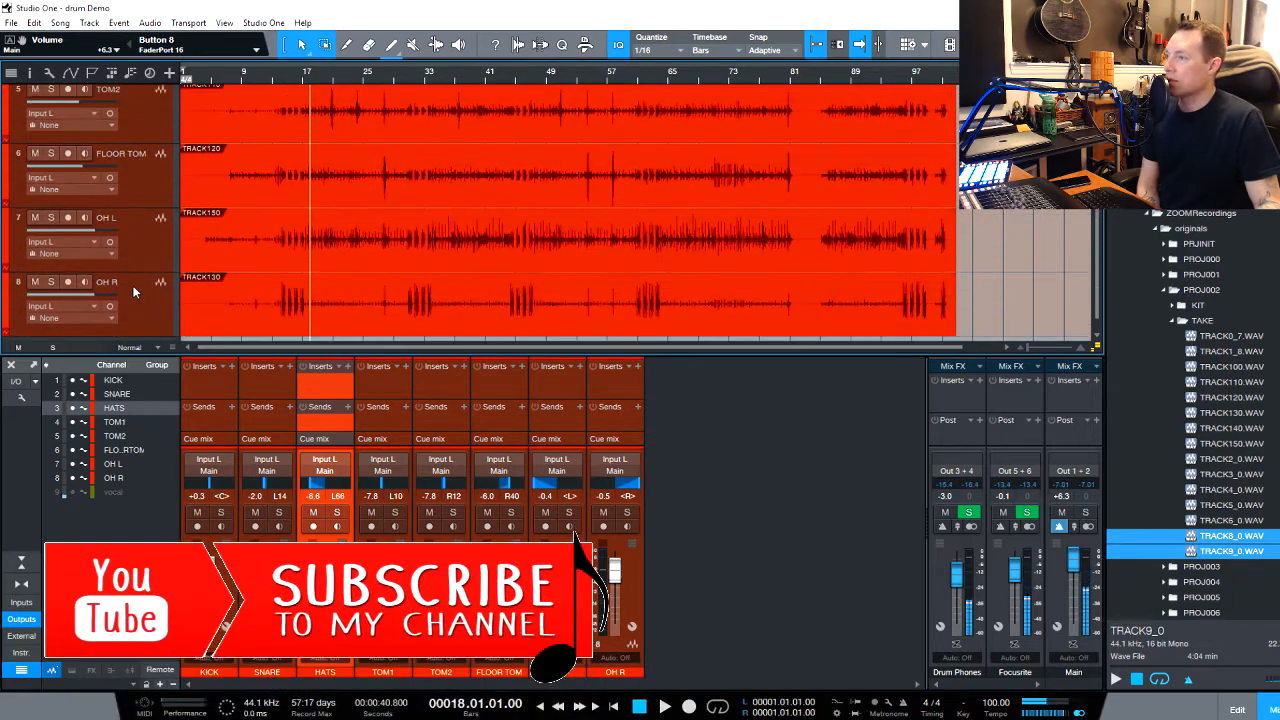
{"action": "scroll", "coordinate": [142, 218], "scroll_direction": "up", "scroll_amount": 3}
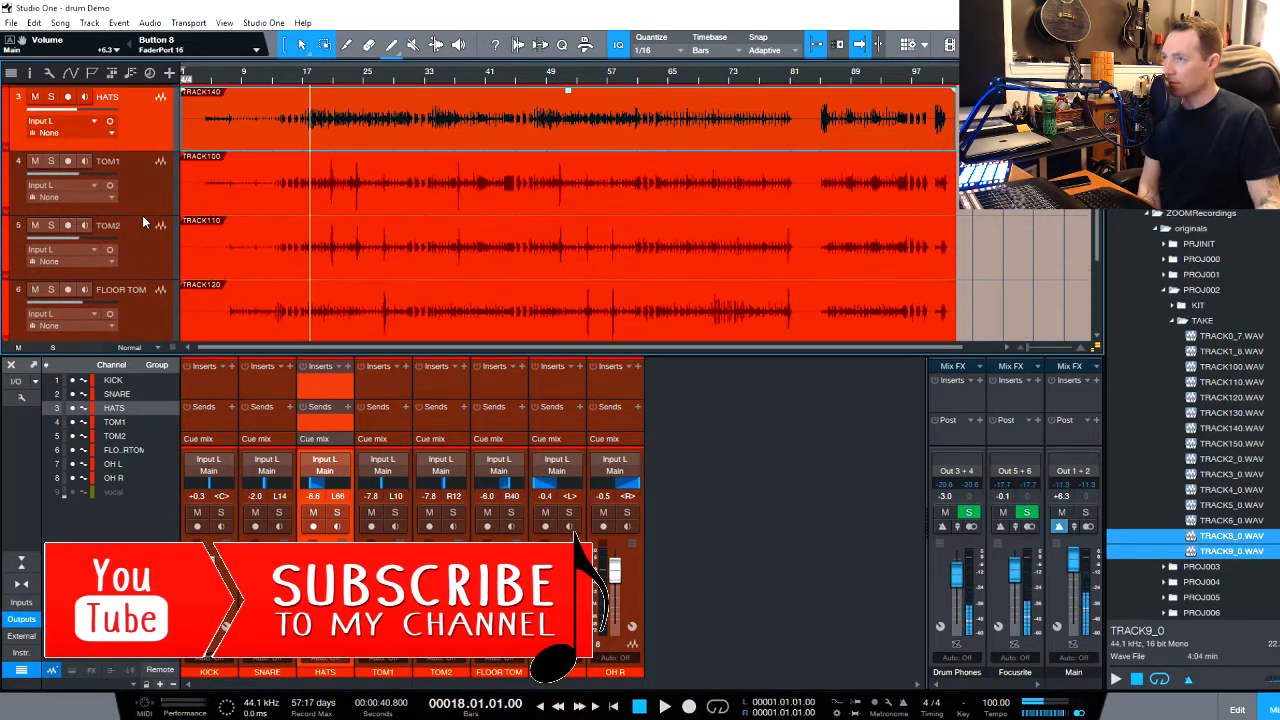
{"action": "scroll", "coordinate": [142, 215], "scroll_direction": "up", "scroll_amount": 1}
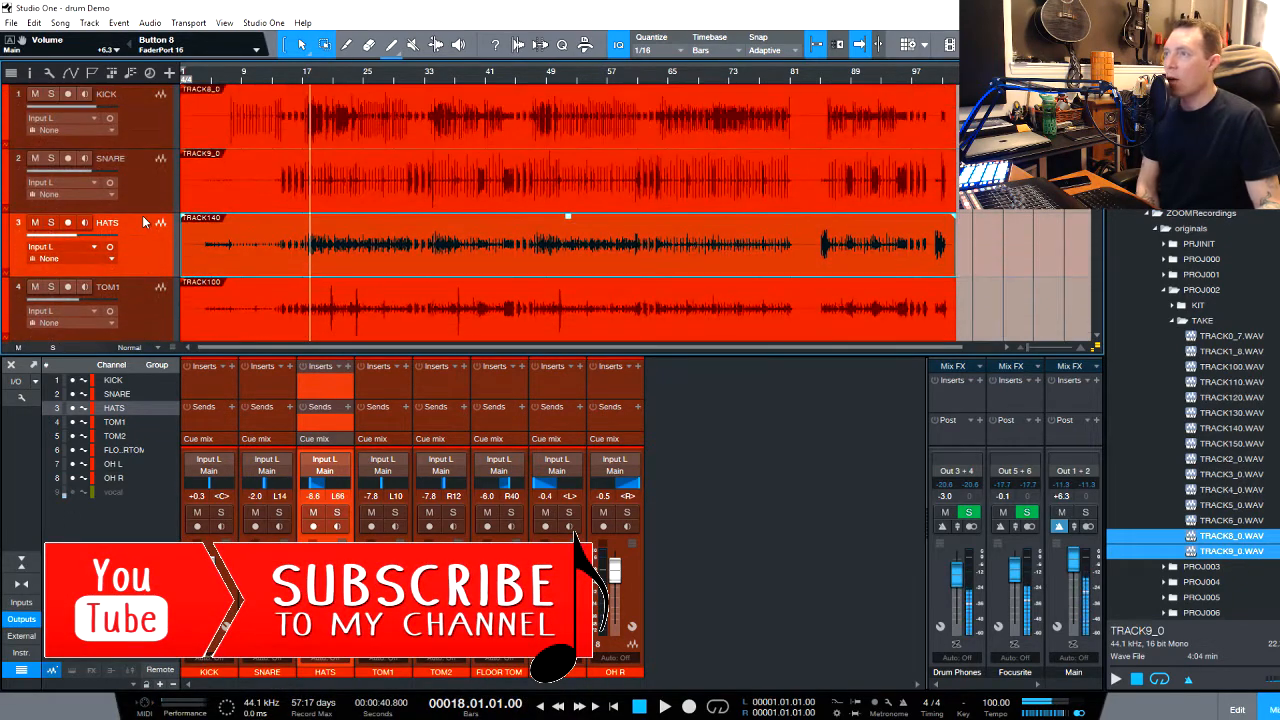
- Solo the KICK track and play it from bar 18
{"action": "left_click", "coordinate": [153, 137]}
{"action": "left_click", "coordinate": [51, 94]}
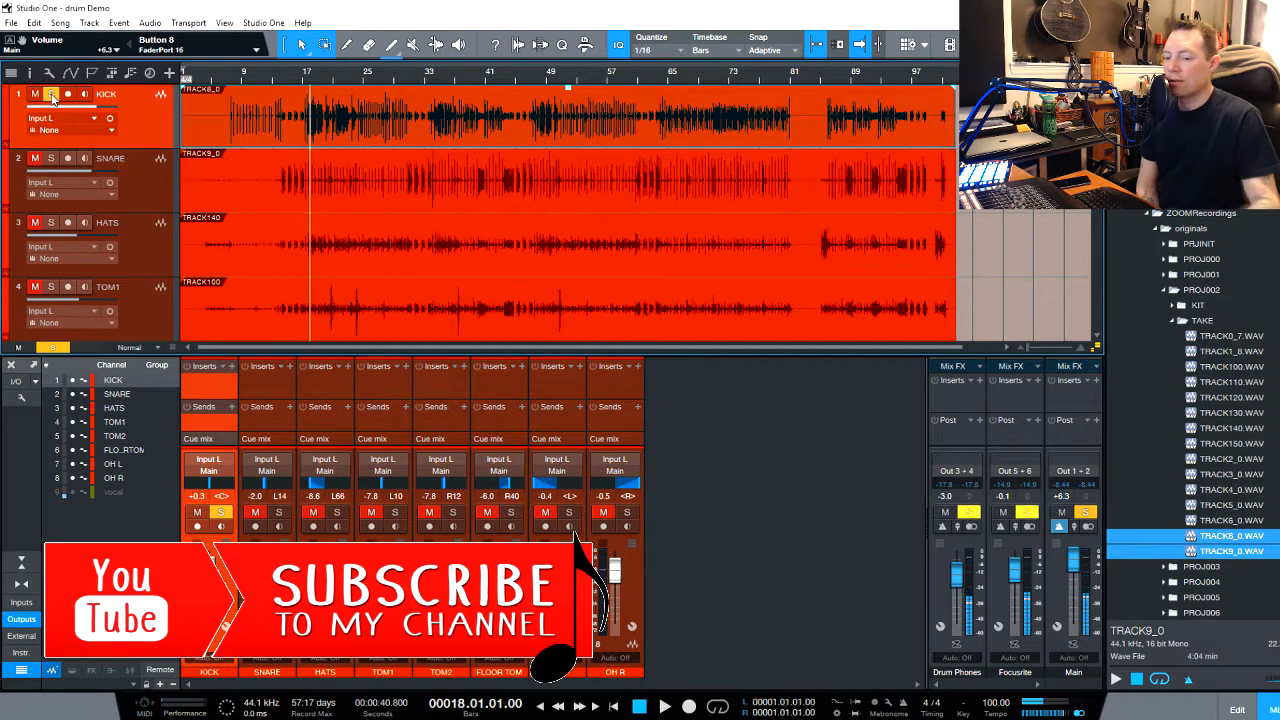
{"action": "key", "text": "space"}
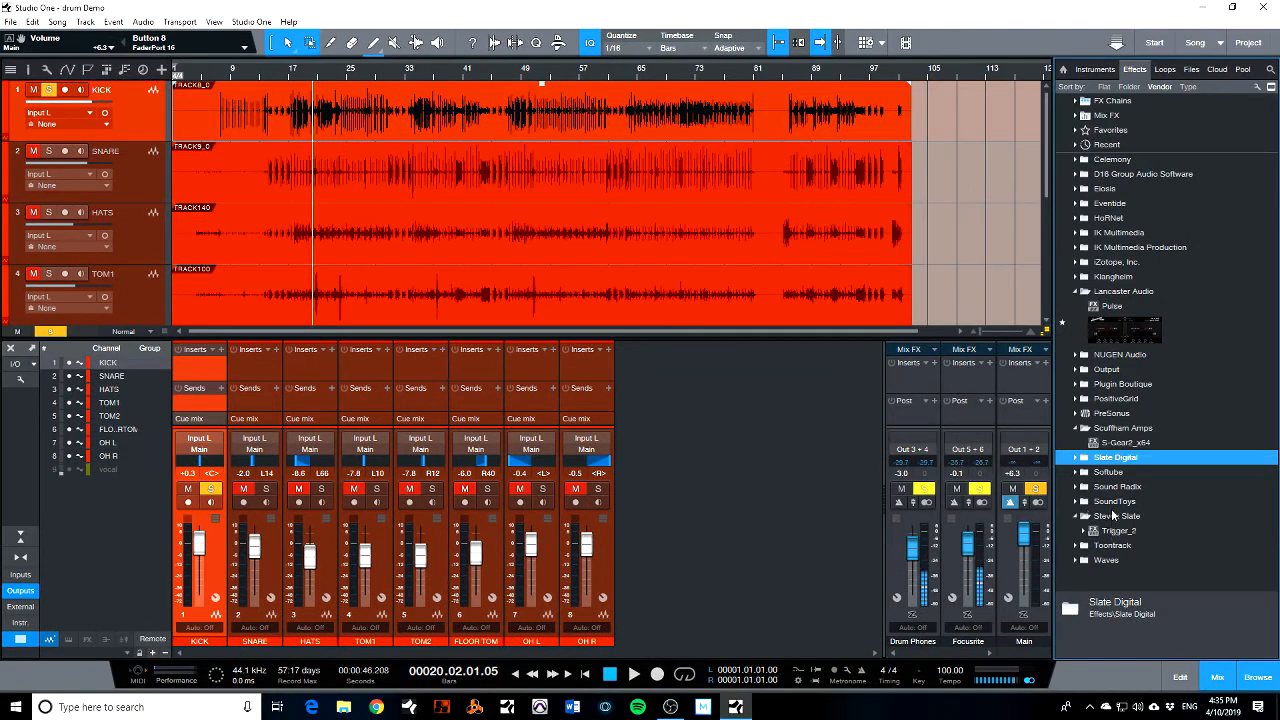
- Insert the Steven Slate Trigger_2 plug-in on the KICK channel and show its sample browser
{"action": "left_click_drag", "start_coordinate": [1113, 531], "coordinate": [194, 364]}
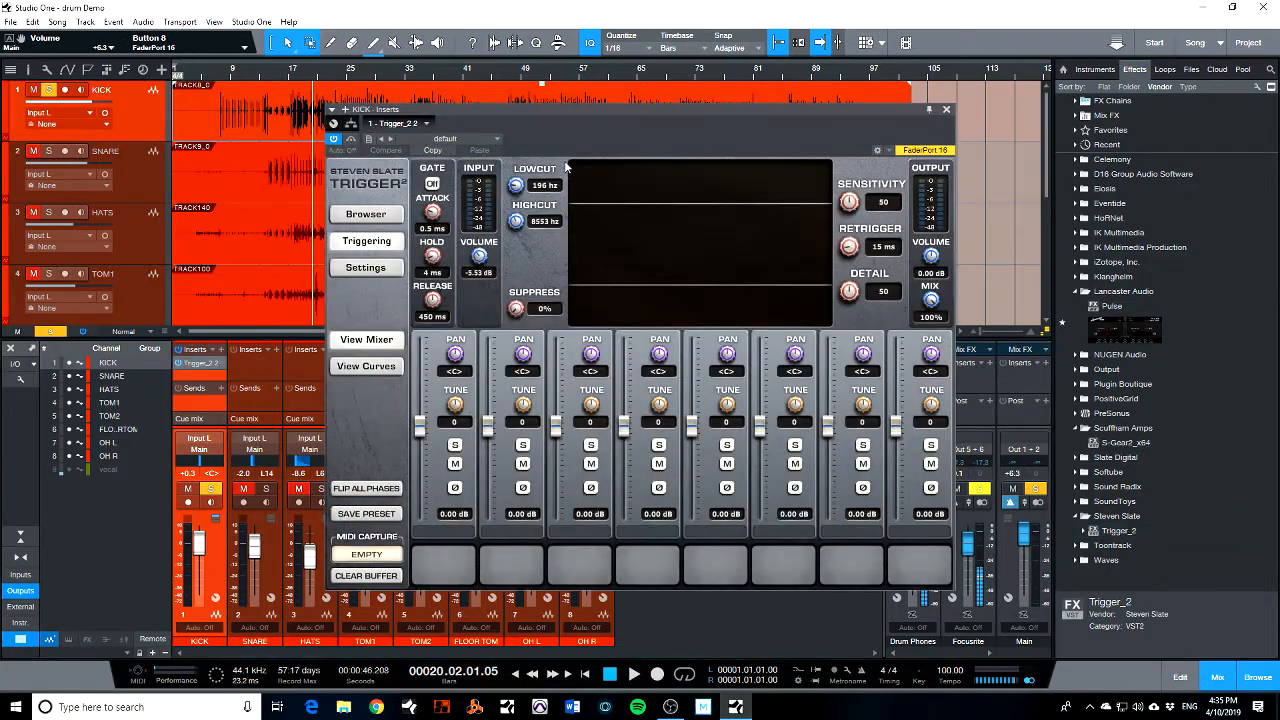
{"action": "left_click_drag", "start_coordinate": [578, 110], "coordinate": [435, 158]}
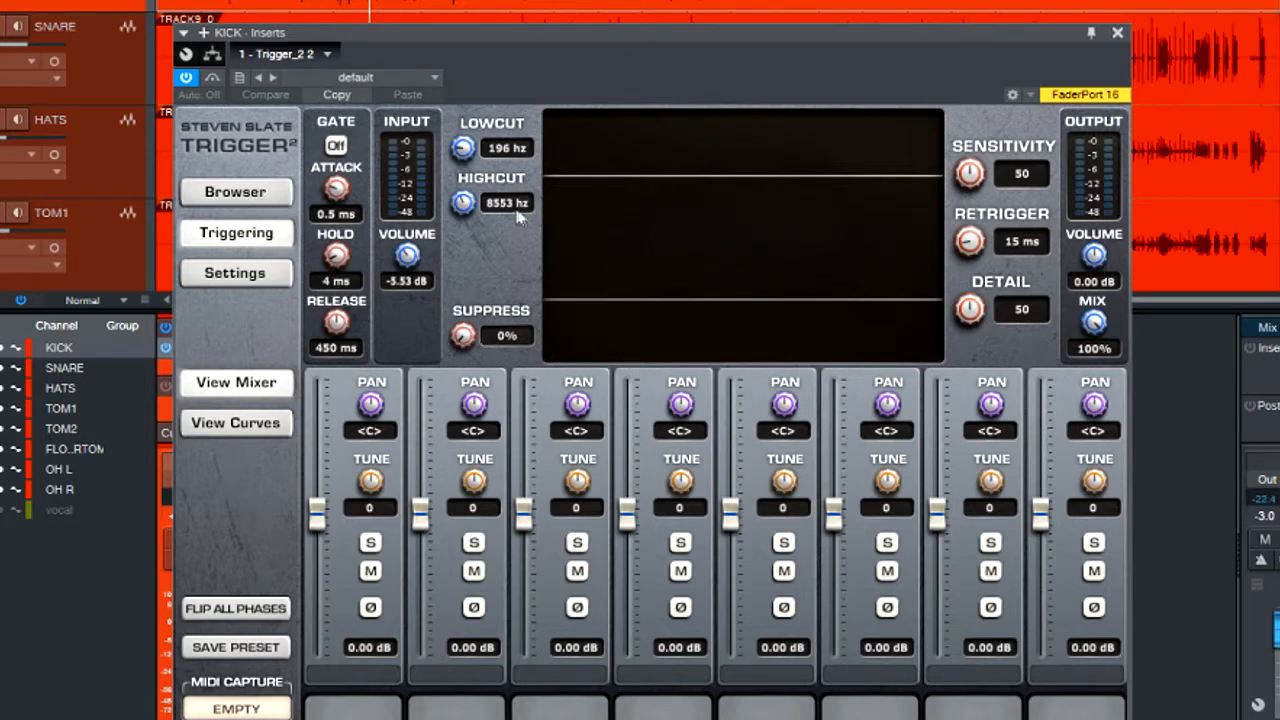
{"action": "left_click", "coordinate": [236, 276]}
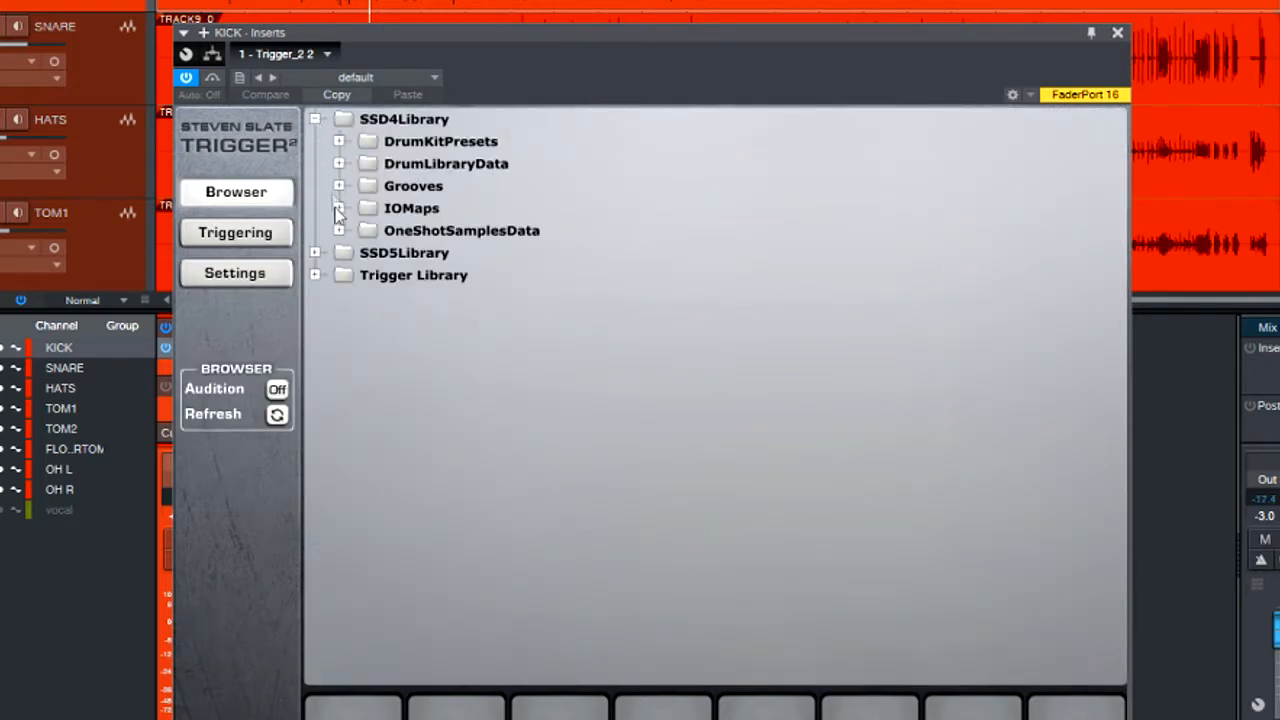
- Expand the SSD5Library and the Trigger Library down to the BlackKick folder in Trigger2 Kicks
{"action": "left_click", "coordinate": [315, 253]}
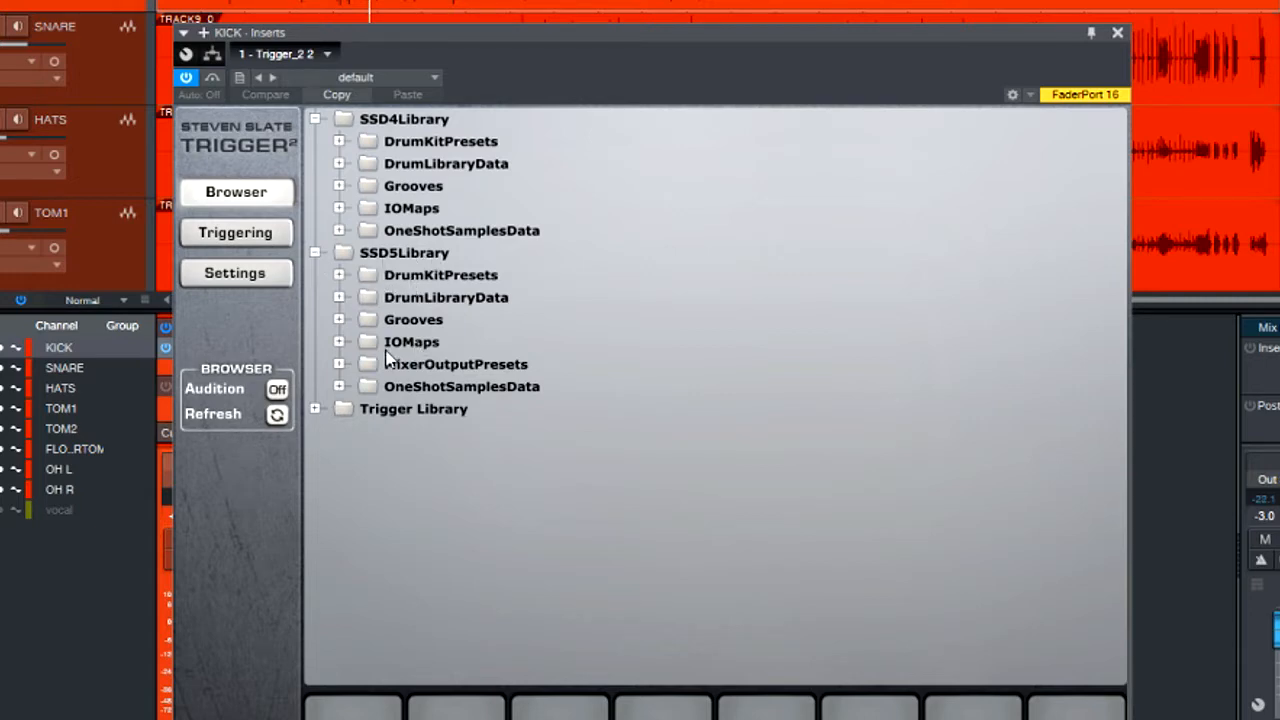
{"action": "left_click", "coordinate": [314, 410]}
{"action": "left_click", "coordinate": [315, 410]}
{"action": "left_click", "coordinate": [315, 410]}
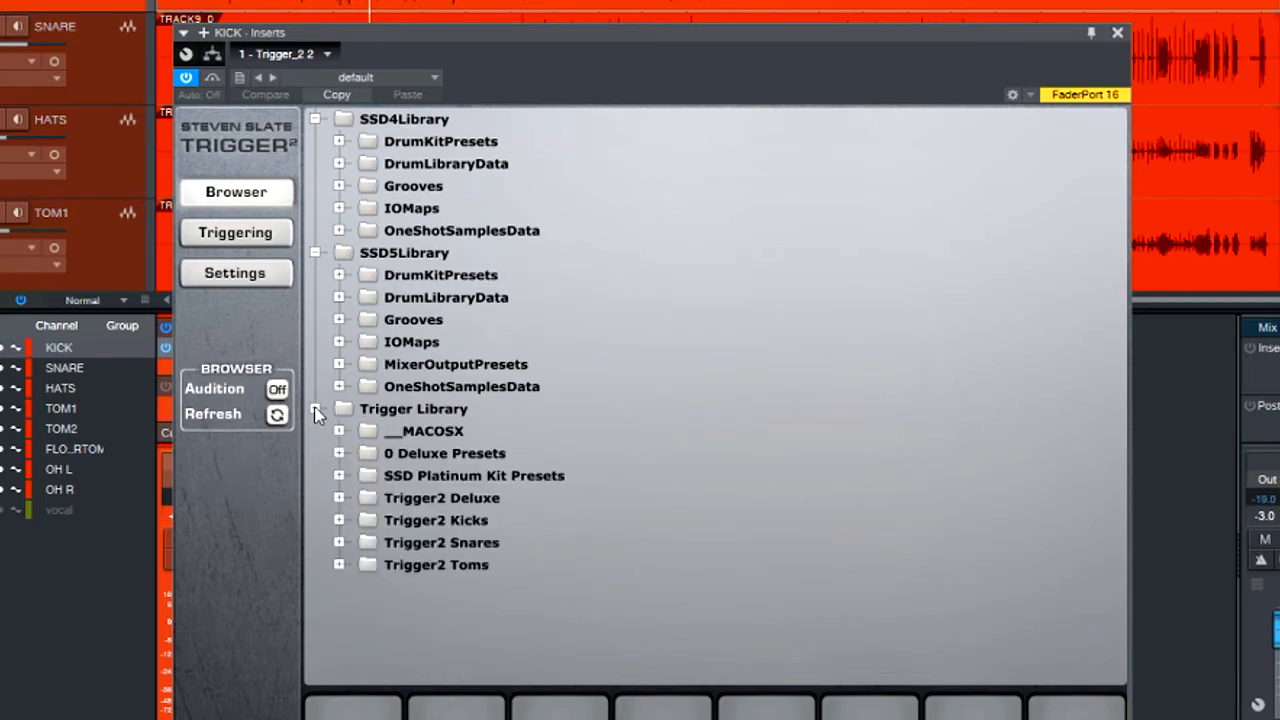
{"action": "left_click", "coordinate": [339, 521]}
{"action": "left_click", "coordinate": [360, 563]}
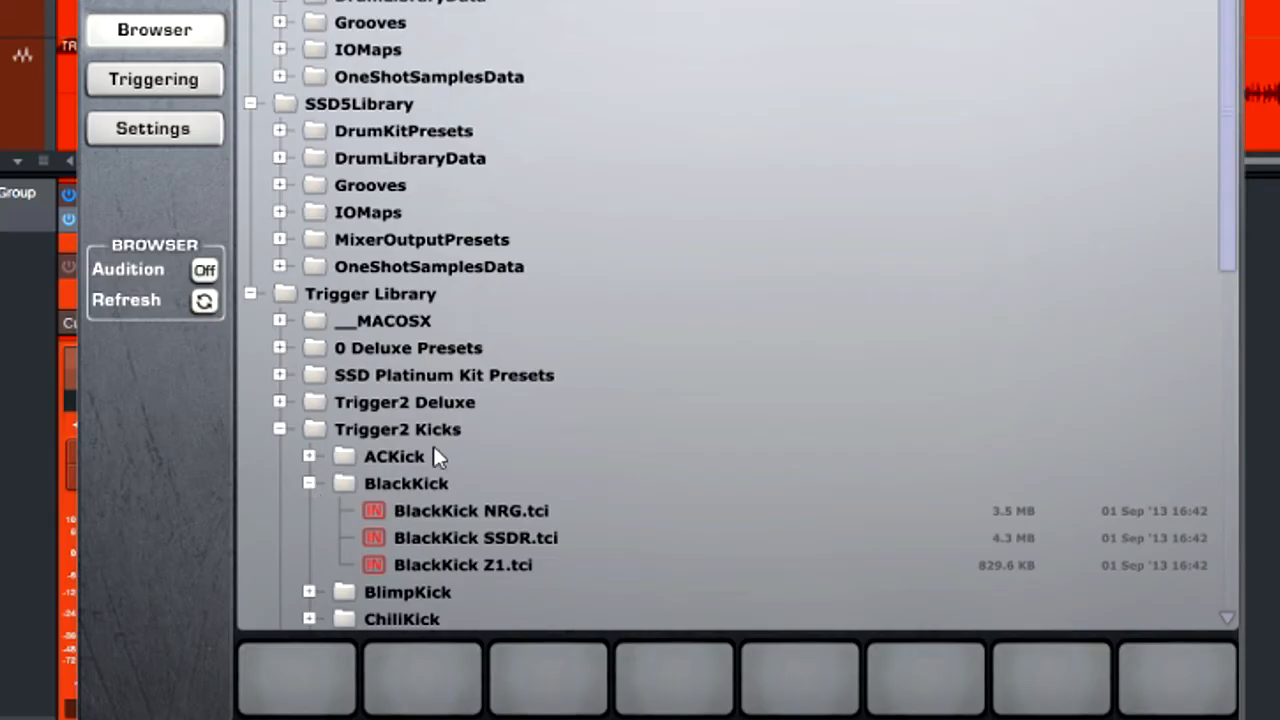
- Load BlackKick NRG, BlackKick SSDR and BlackKick Z1 into the first three sample slots of Trigger 2
{"action": "scroll", "coordinate": [640, 400], "scroll_direction": "down", "scroll_amount": 4}
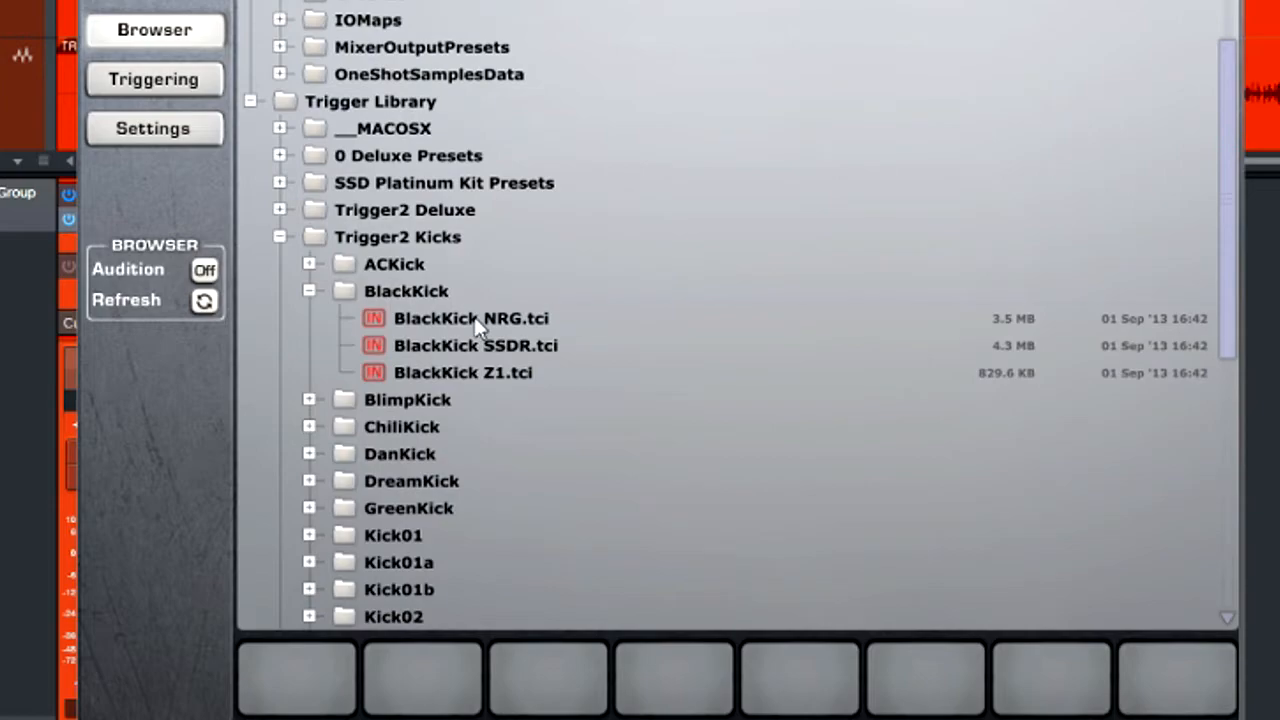
{"action": "left_click", "coordinate": [478, 328]}
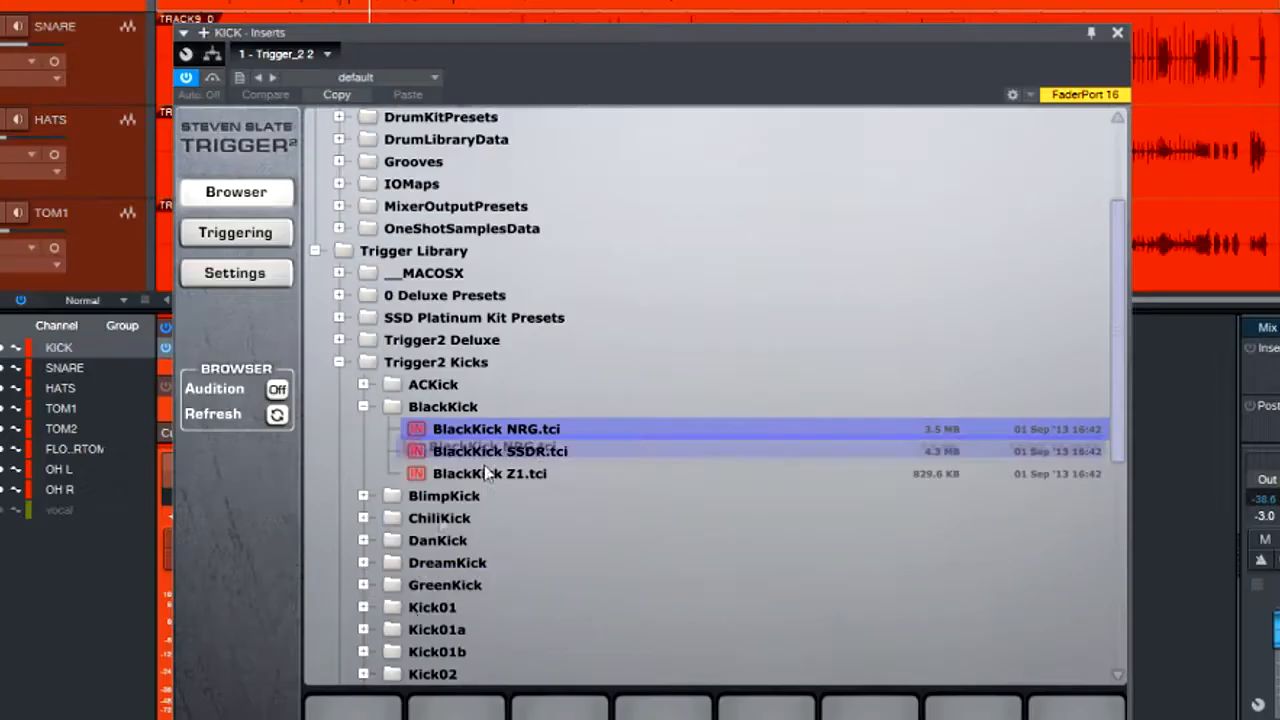
{"action": "scroll", "coordinate": [478, 328], "scroll_direction": "down", "scroll_amount": 1}
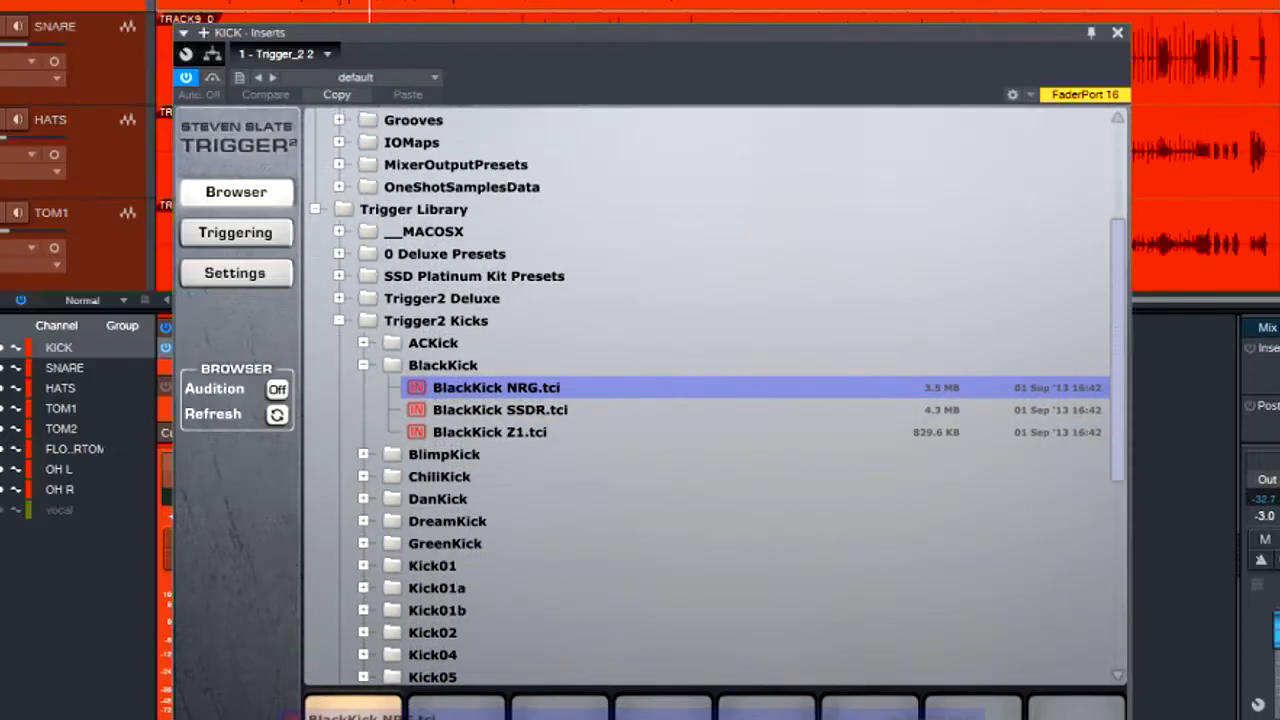
{"action": "left_click", "coordinate": [496, 408]}
{"action": "scroll", "coordinate": [505, 405], "scroll_direction": "down", "scroll_amount": 1}
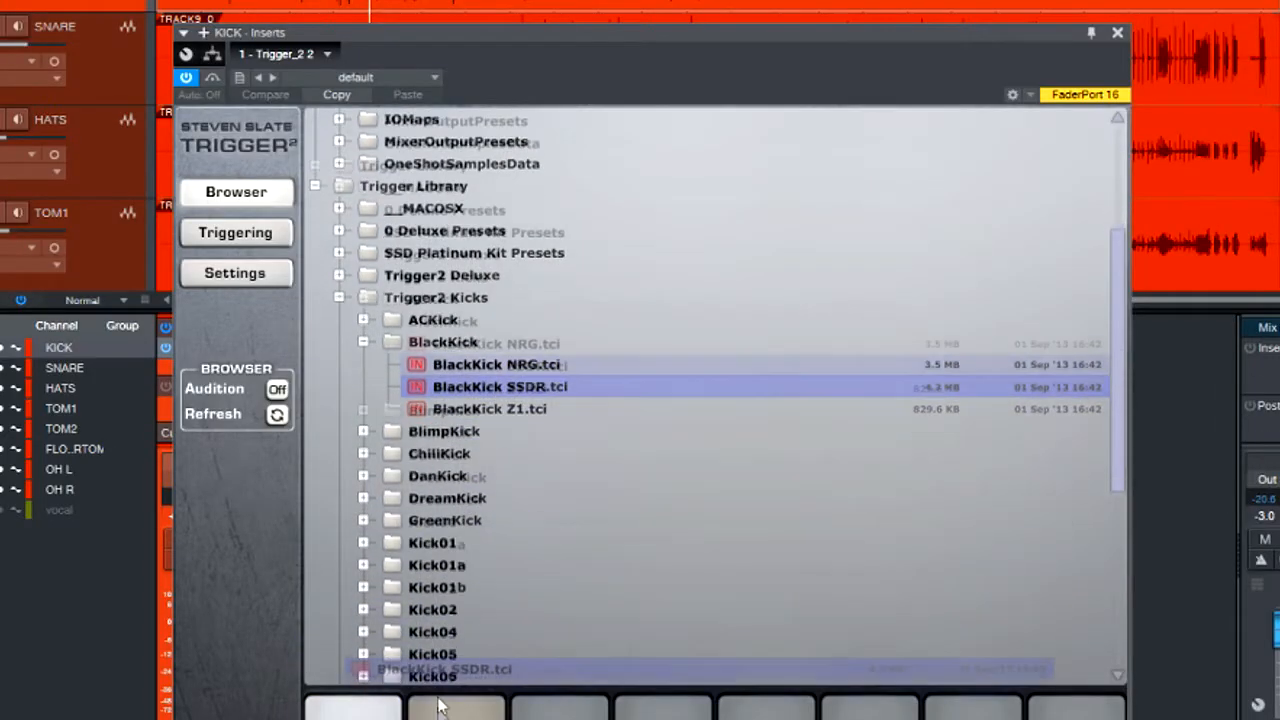
{"action": "left_click", "coordinate": [514, 392]}
{"action": "scroll", "coordinate": [511, 400], "scroll_direction": "down", "scroll_amount": 1}
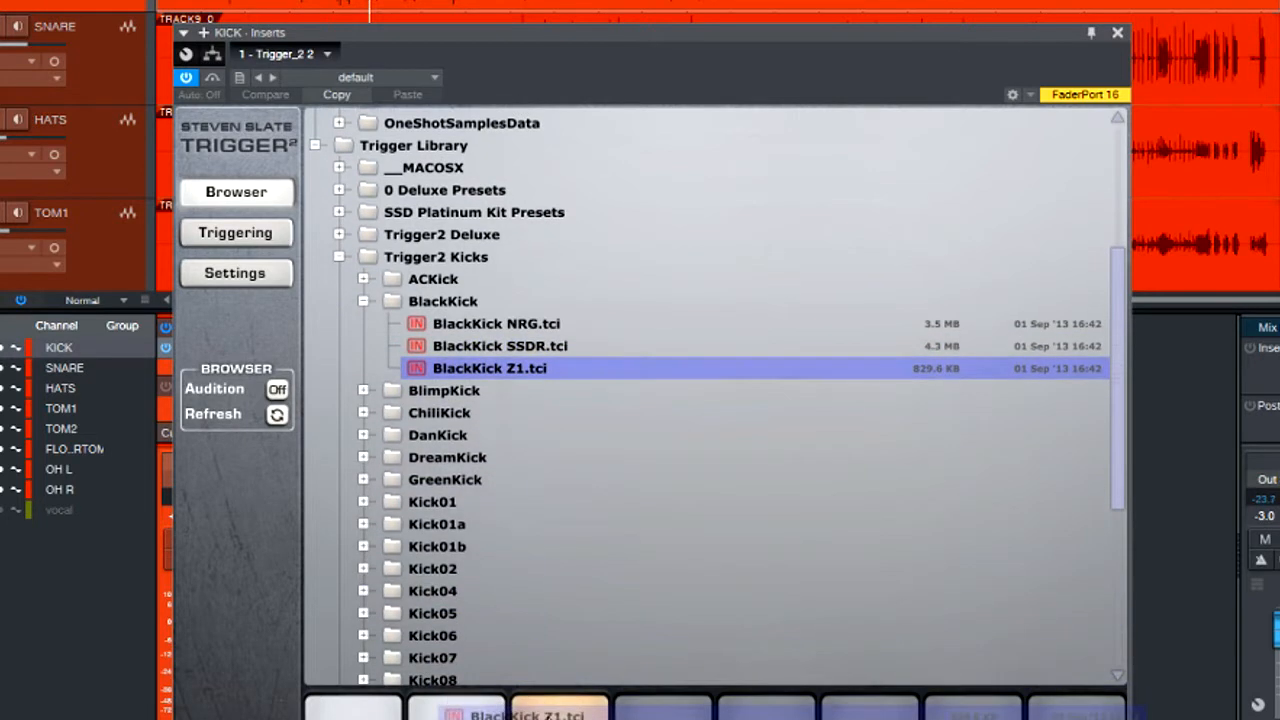
- Raise Trigger 2's input volume to 13.98 dB in the triggering view and close the plug-in window
{"action": "left_click", "coordinate": [218, 233]}
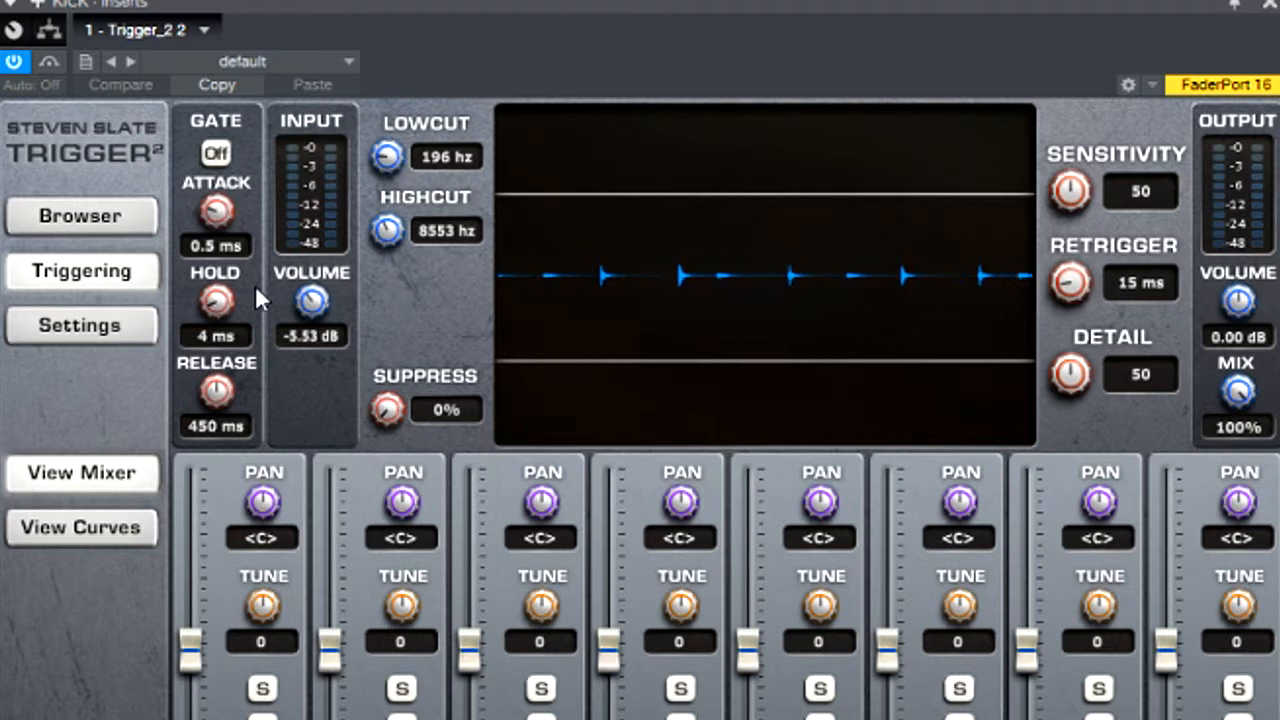
{"action": "left_click_drag", "start_coordinate": [313, 304], "coordinate": [300, 84]}
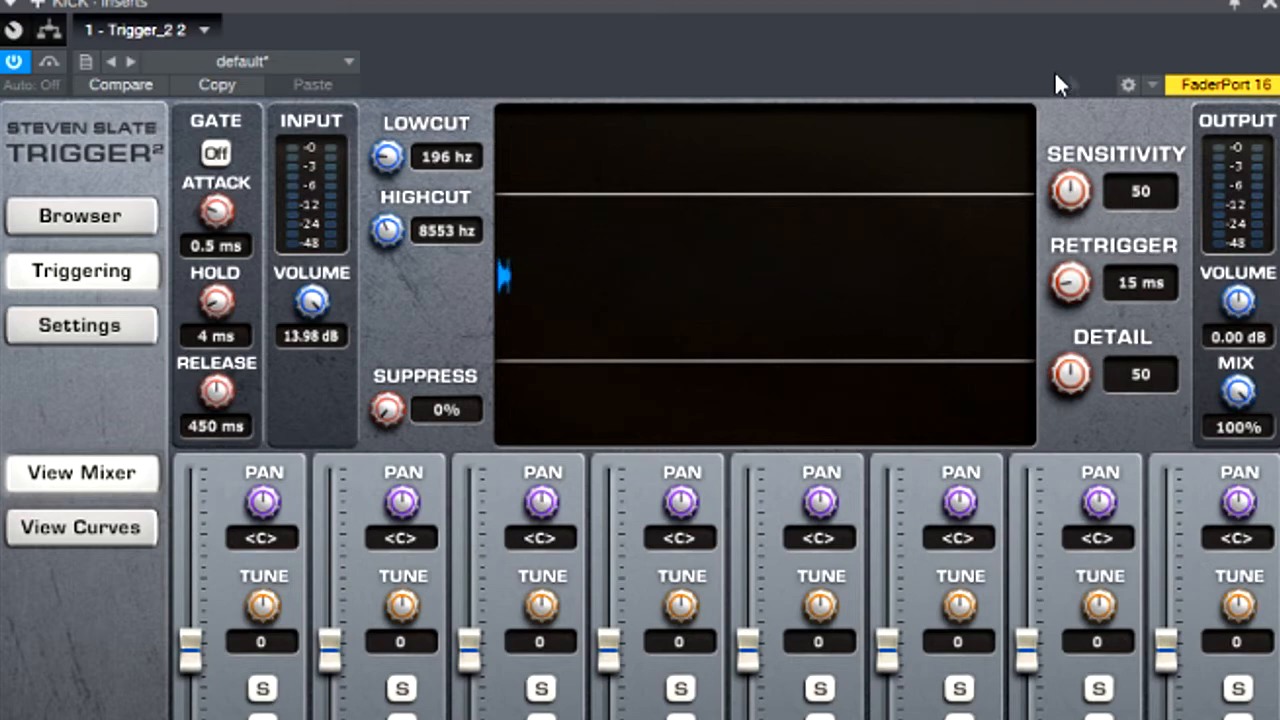
{"action": "left_click", "coordinate": [1269, 5]}
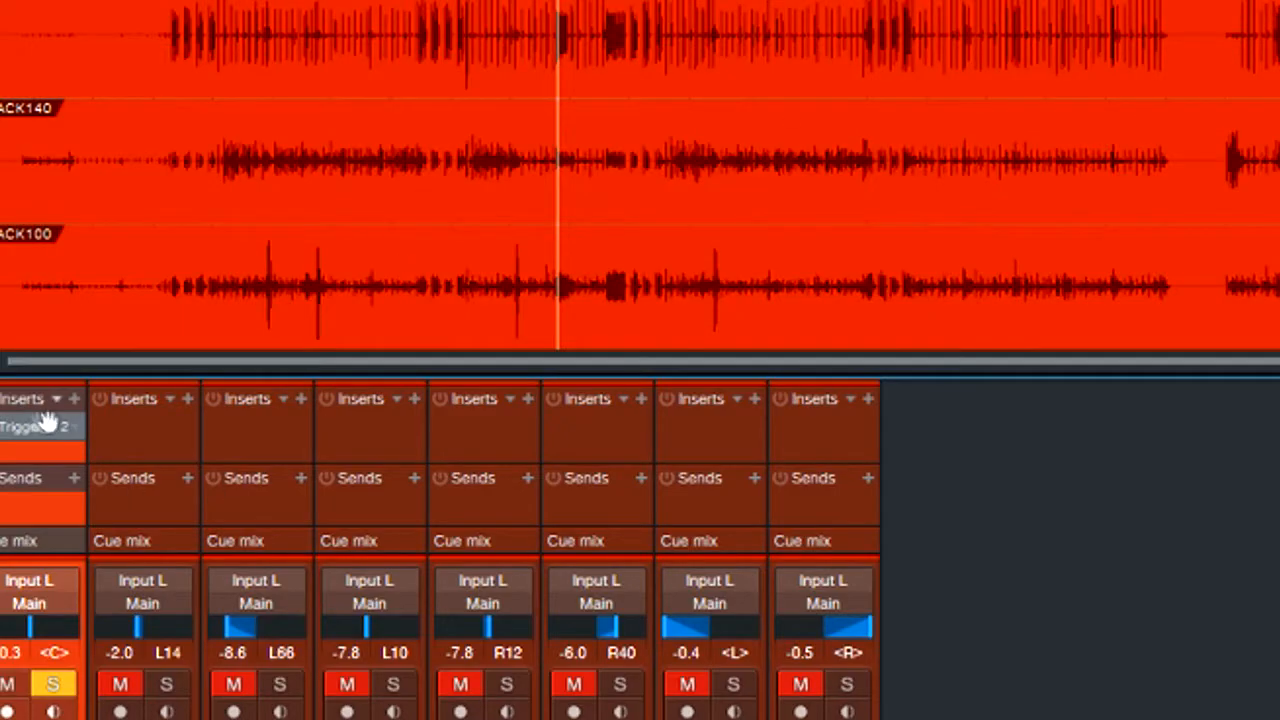
- Add the Mixtool plug-in to the KICK channel and place it before Trigger_2 in the insert chain
{"action": "left_click", "coordinate": [73, 399]}
{"action": "left_click", "coordinate": [181, 487]}
{"action": "left_click", "coordinate": [205, 452]}
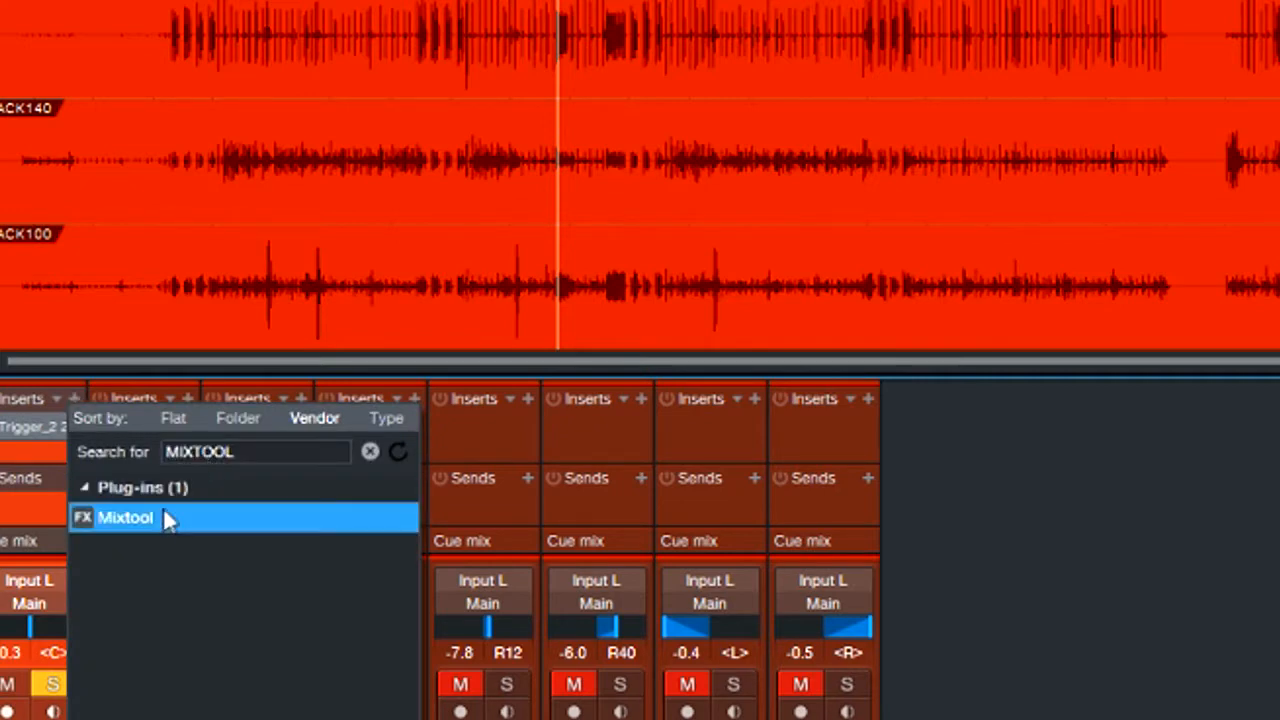
{"action": "double_click", "coordinate": [160, 516]}
{"action": "left_click_drag", "start_coordinate": [286, 355], "coordinate": [286, 260]}
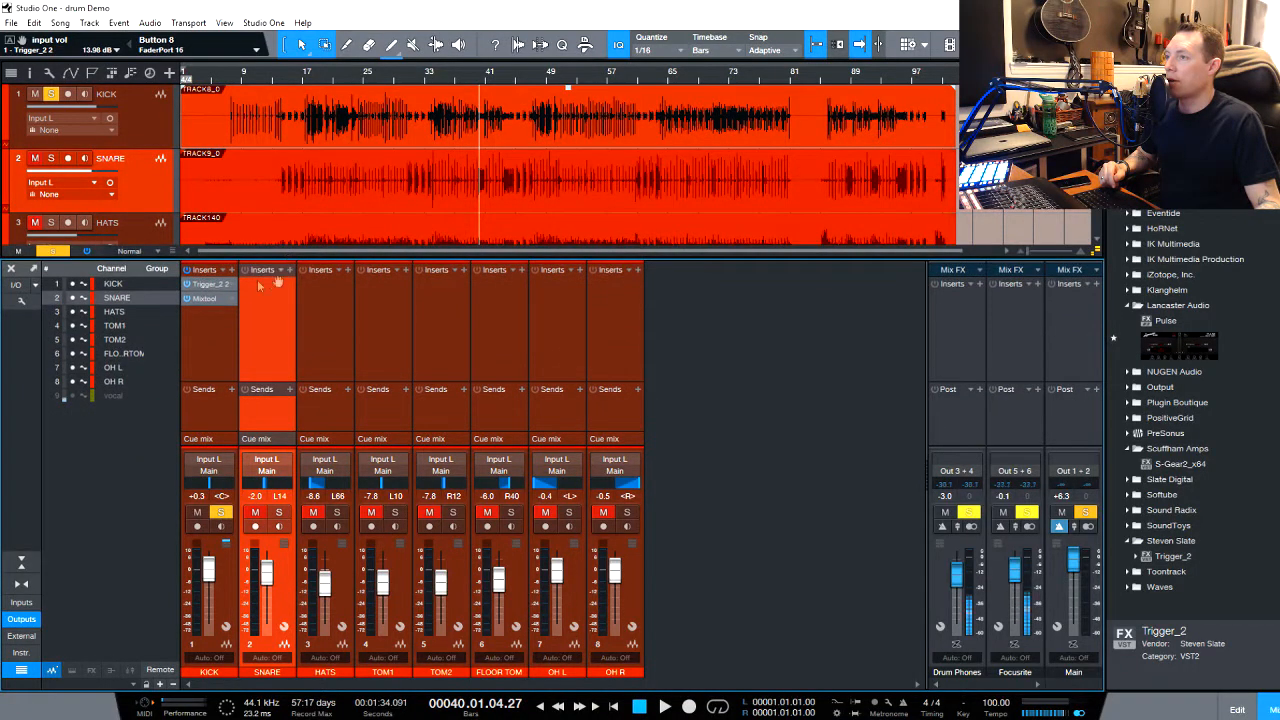
{"action": "left_click_drag", "start_coordinate": [207, 300], "coordinate": [205, 286]}
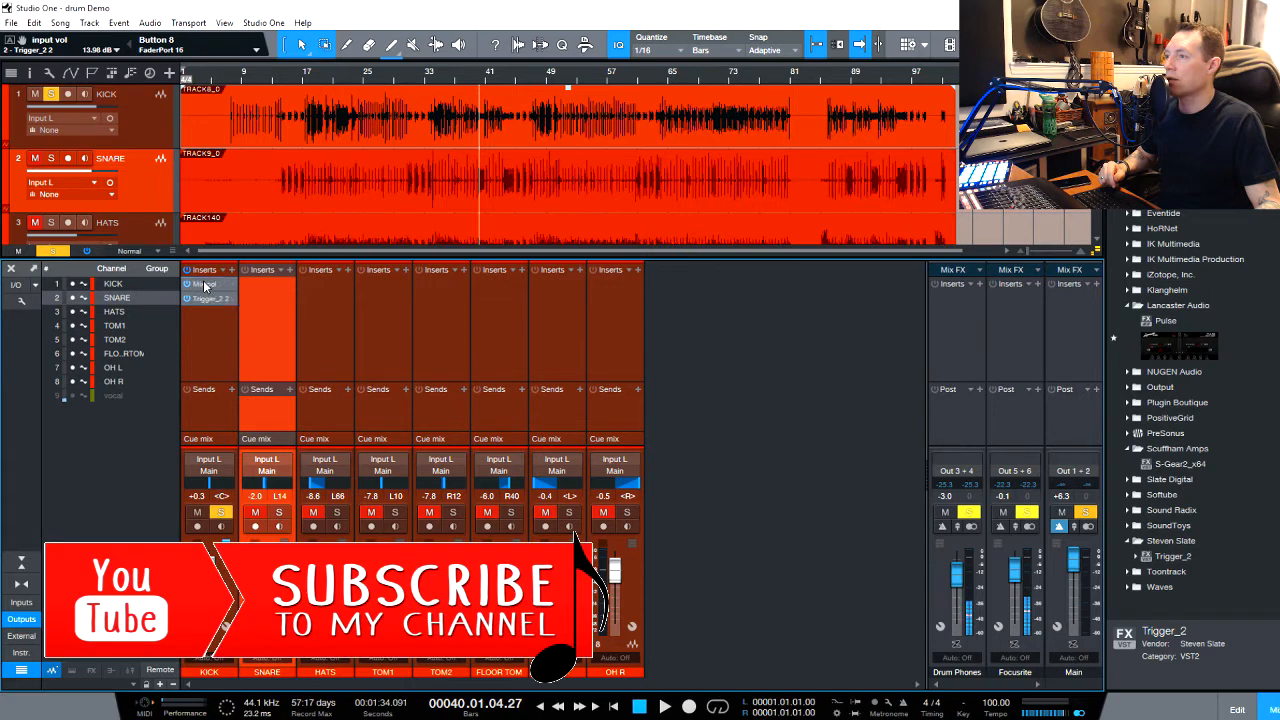
- Add the VU Meter plug-in to the KICK channel and place it between Mixtool and Trigger_2
{"action": "left_click", "coordinate": [230, 270]}
{"action": "left_click", "coordinate": [285, 302]}
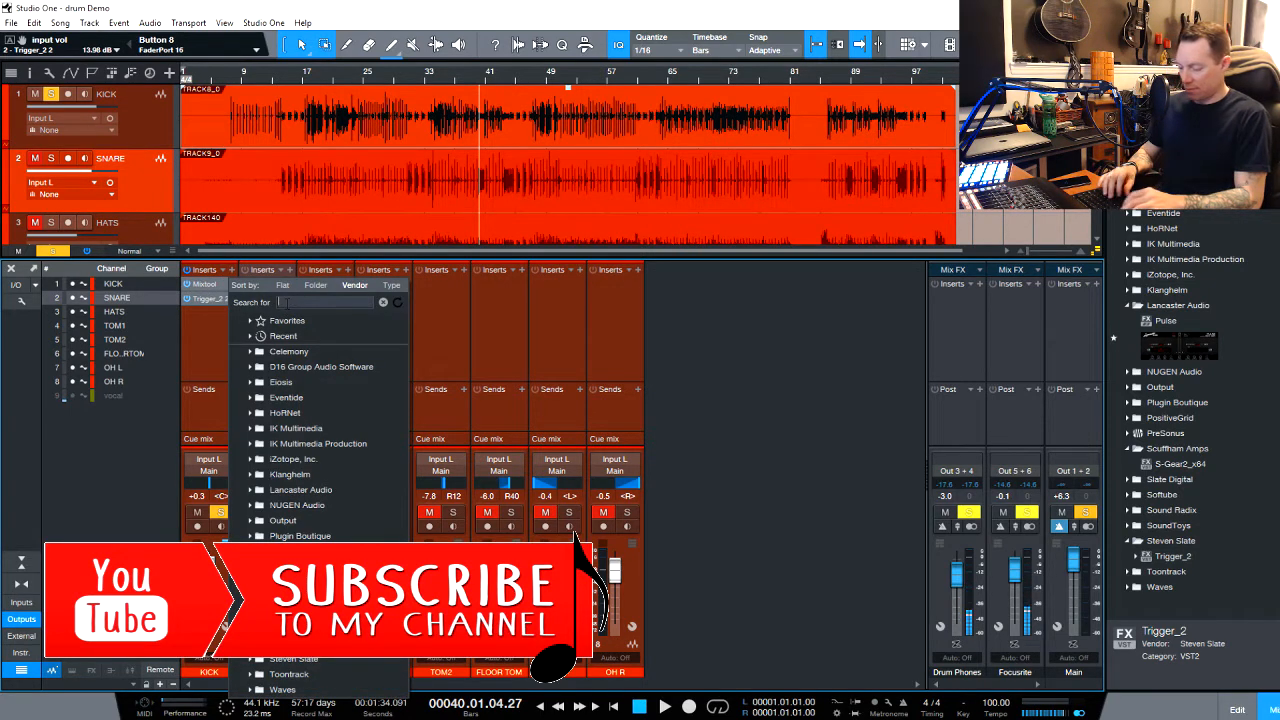
{"action": "type", "text": "VU"}
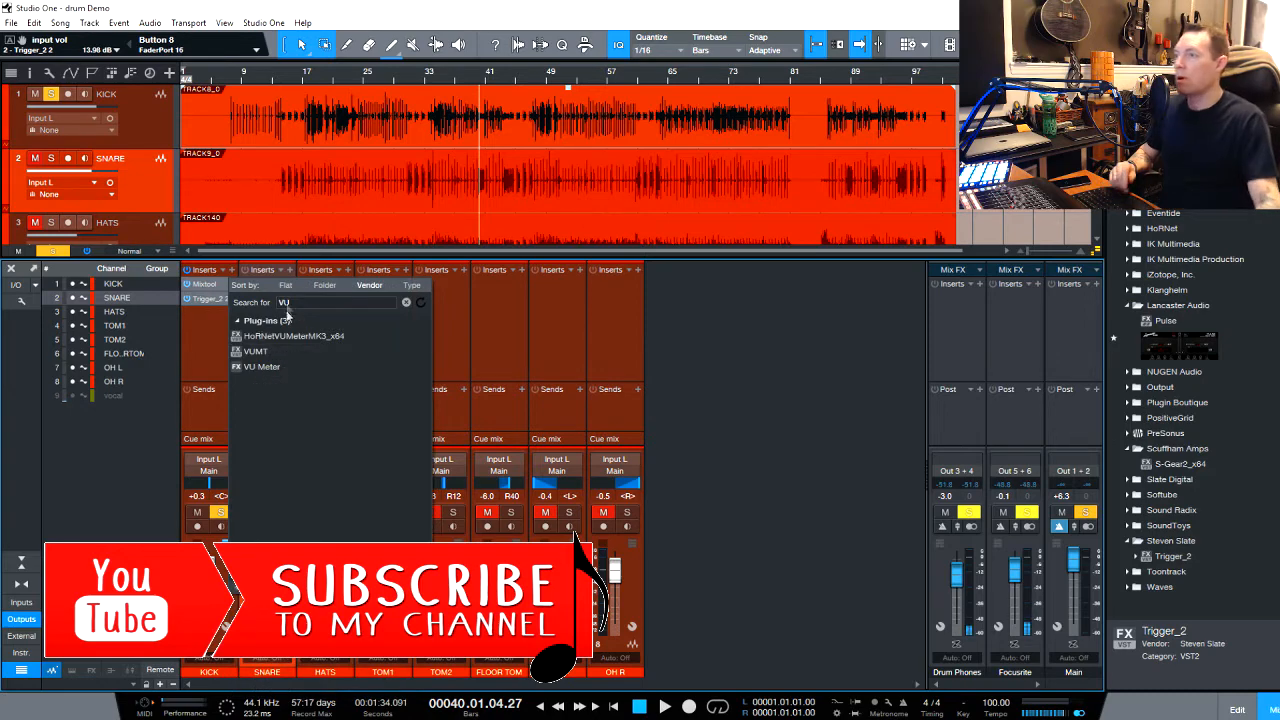
{"action": "left_click", "coordinate": [267, 372]}
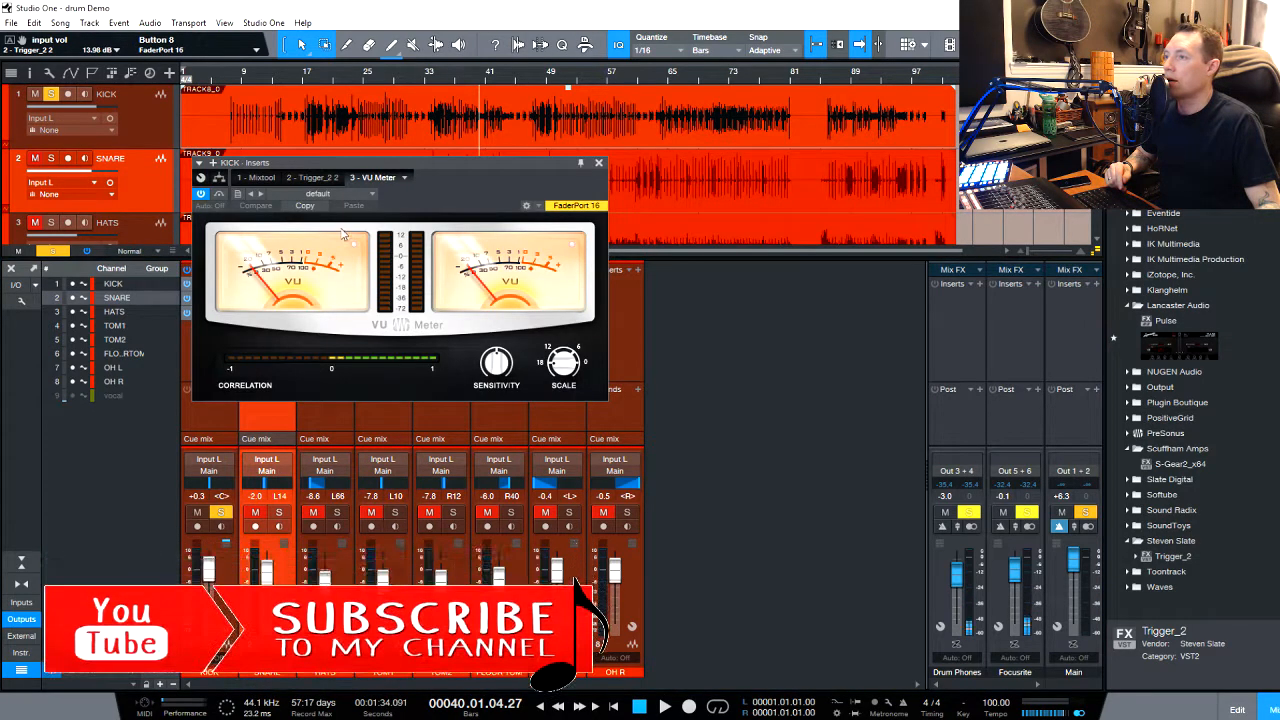
{"action": "left_click_drag", "start_coordinate": [287, 180], "coordinate": [287, 183]}
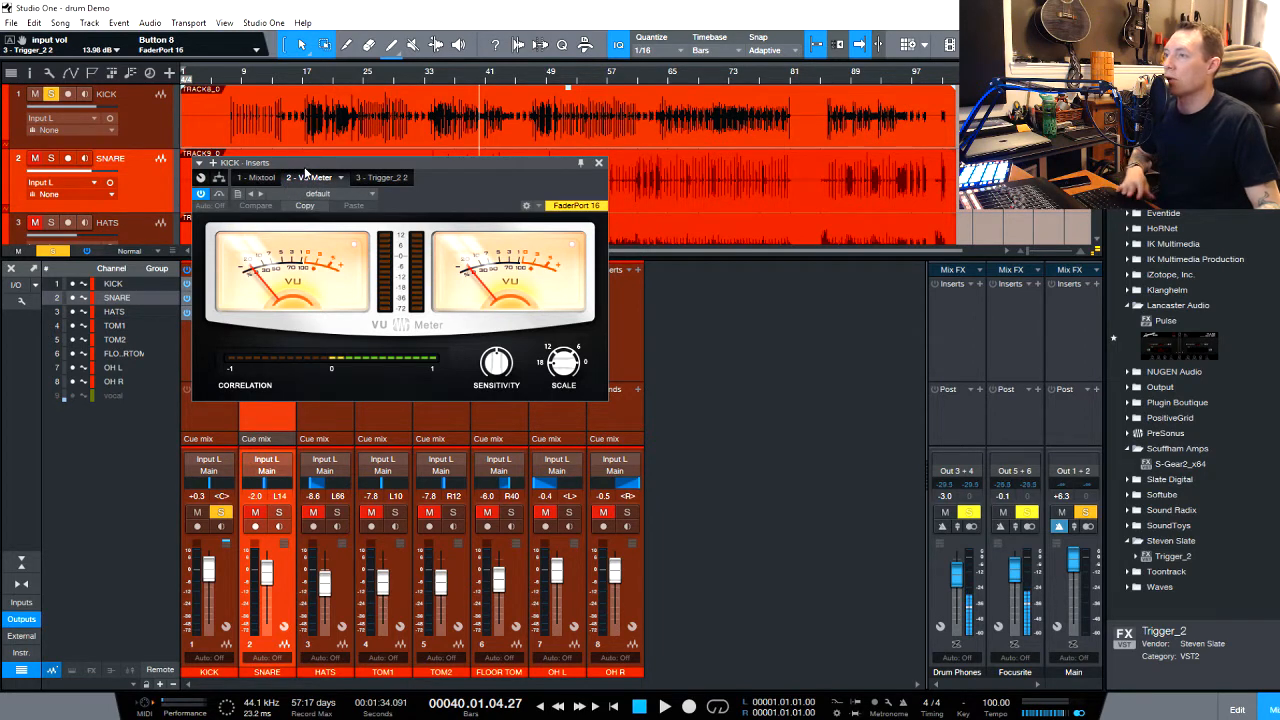
- Raise the Mixtool gain on the kick to 8.40 dB during playback while checking the level on the VU Meter
{"action": "left_click", "coordinate": [270, 180]}
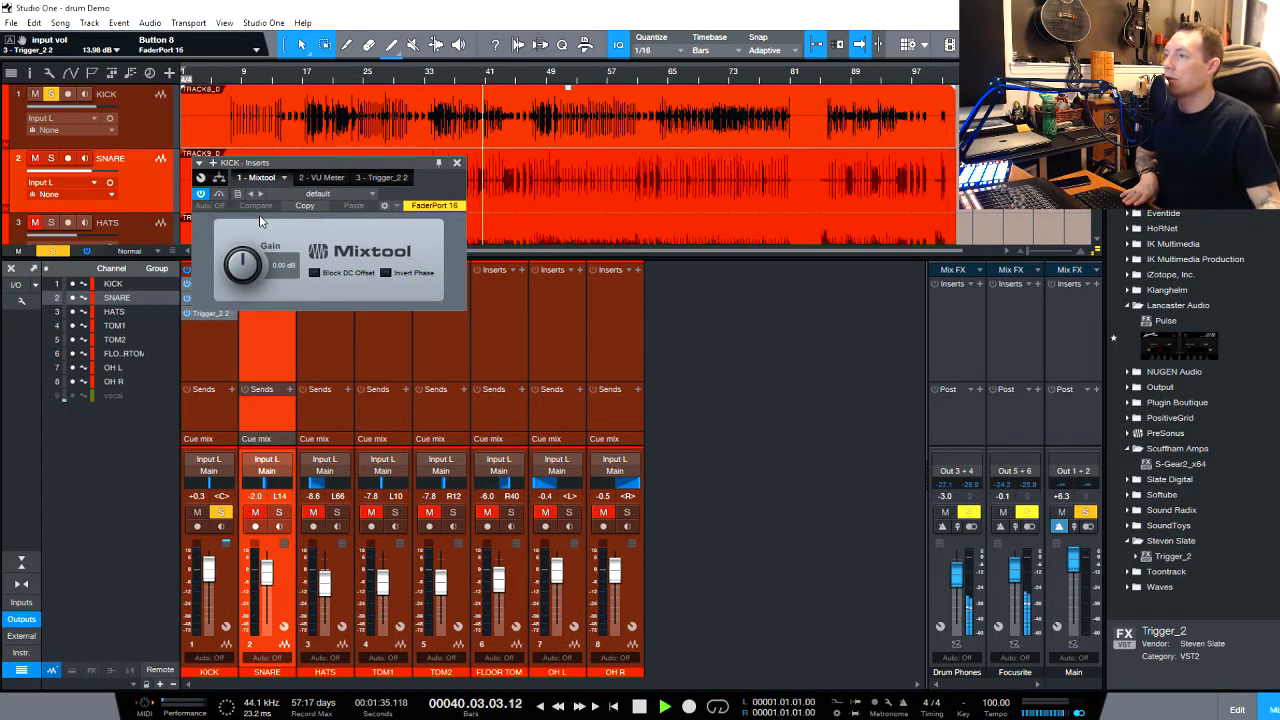
{"action": "left_click_drag", "start_coordinate": [249, 265], "coordinate": [249, 240]}
{"action": "left_click", "coordinate": [316, 178]}
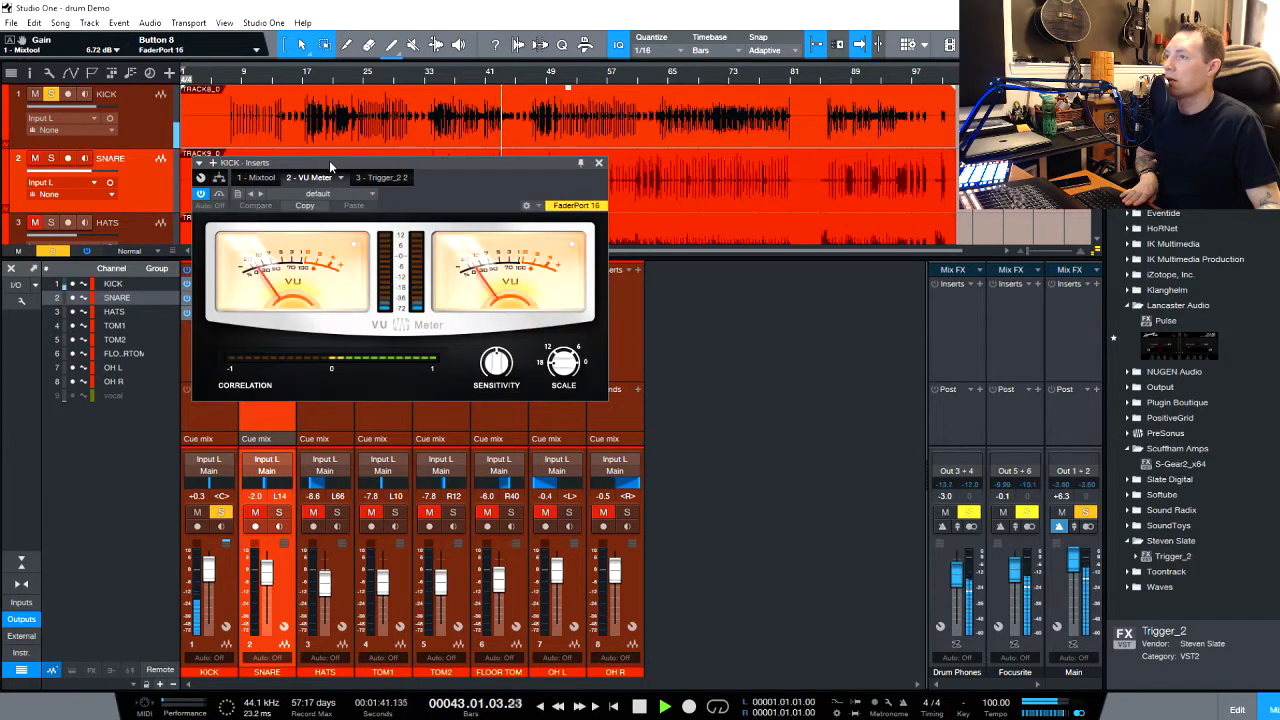
{"action": "left_click", "coordinate": [256, 177]}
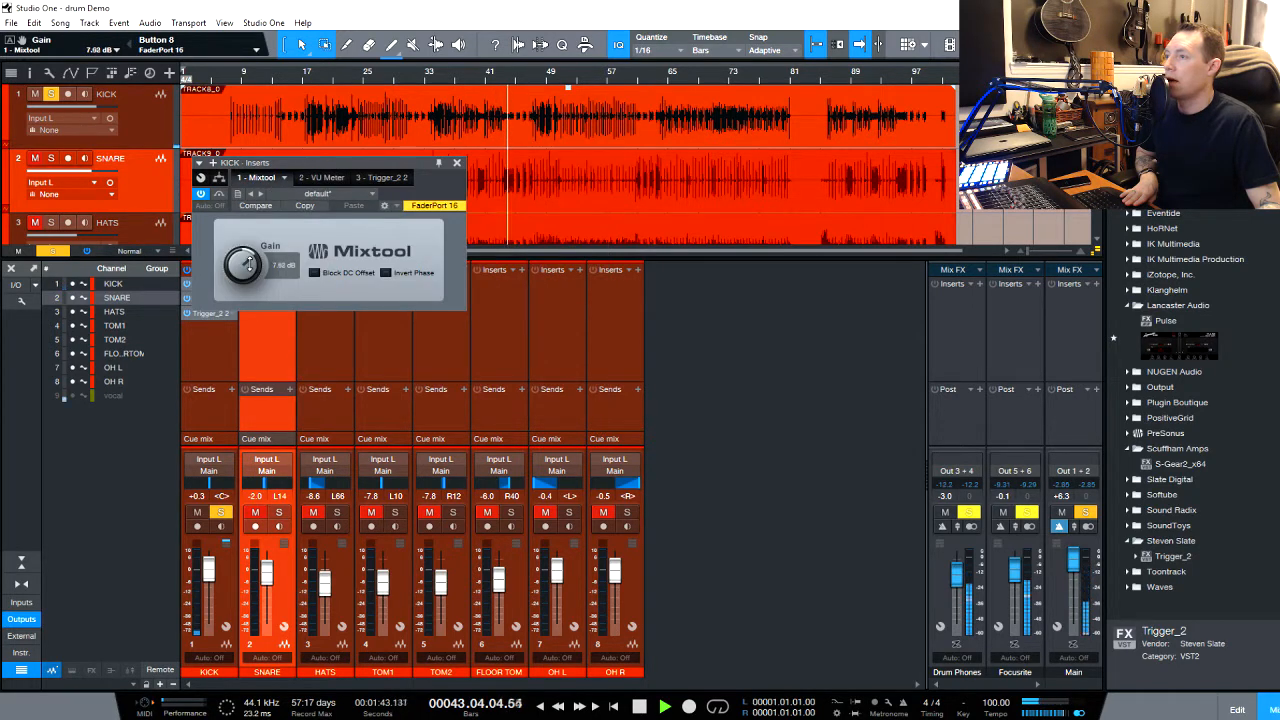
{"action": "left_click", "coordinate": [322, 177]}
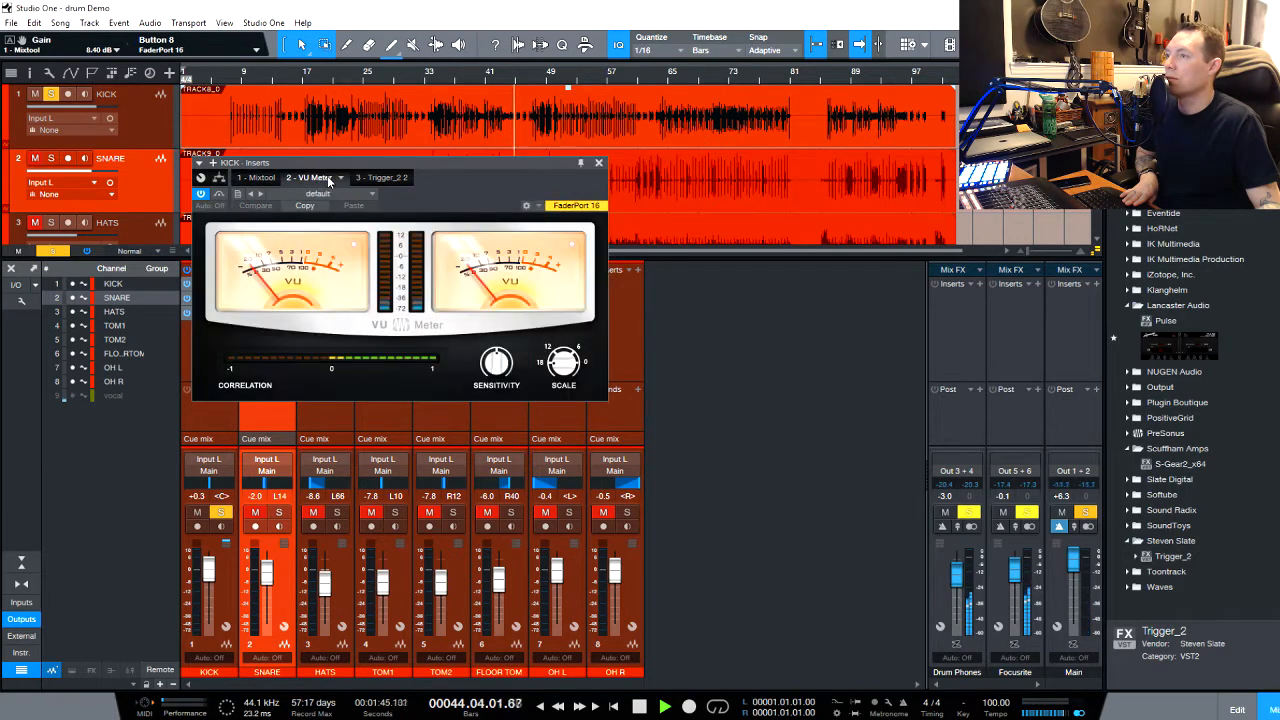
- Play the kick from about bar 49 and examine its boosted signal in Trigger 2's triggering view
{"action": "left_click", "coordinate": [547, 75]}
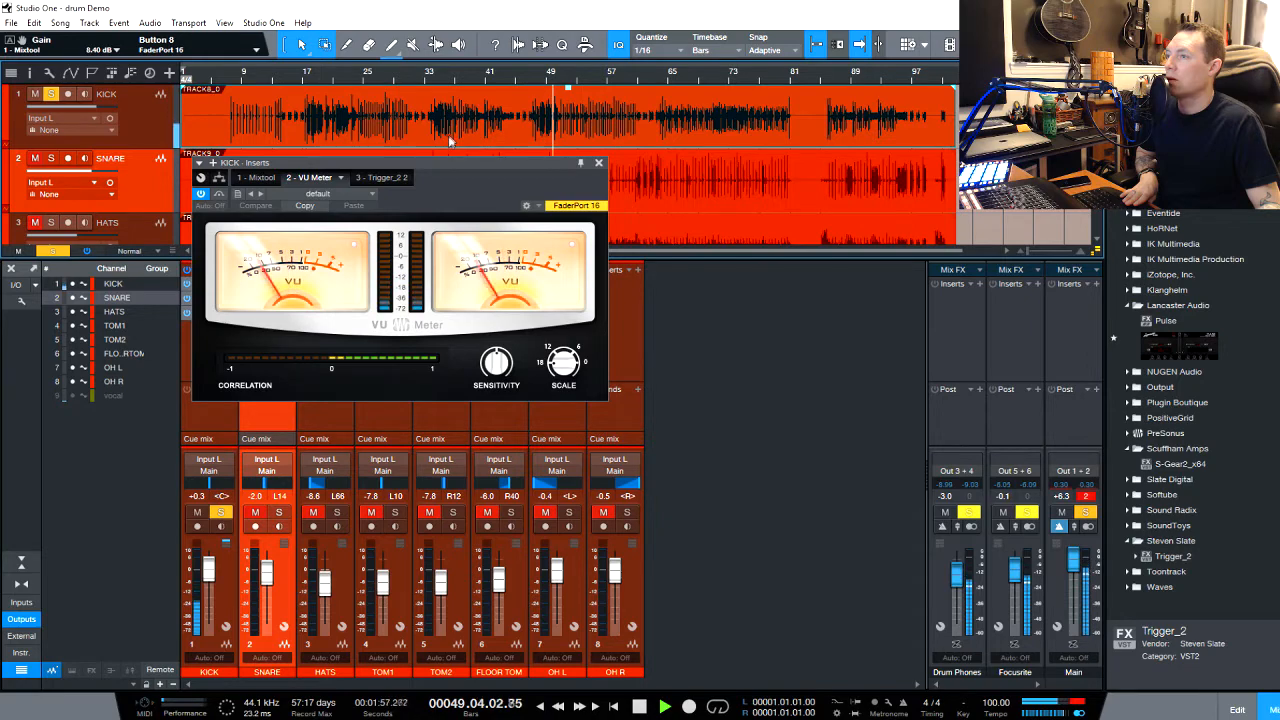
{"action": "left_click", "coordinate": [388, 179]}
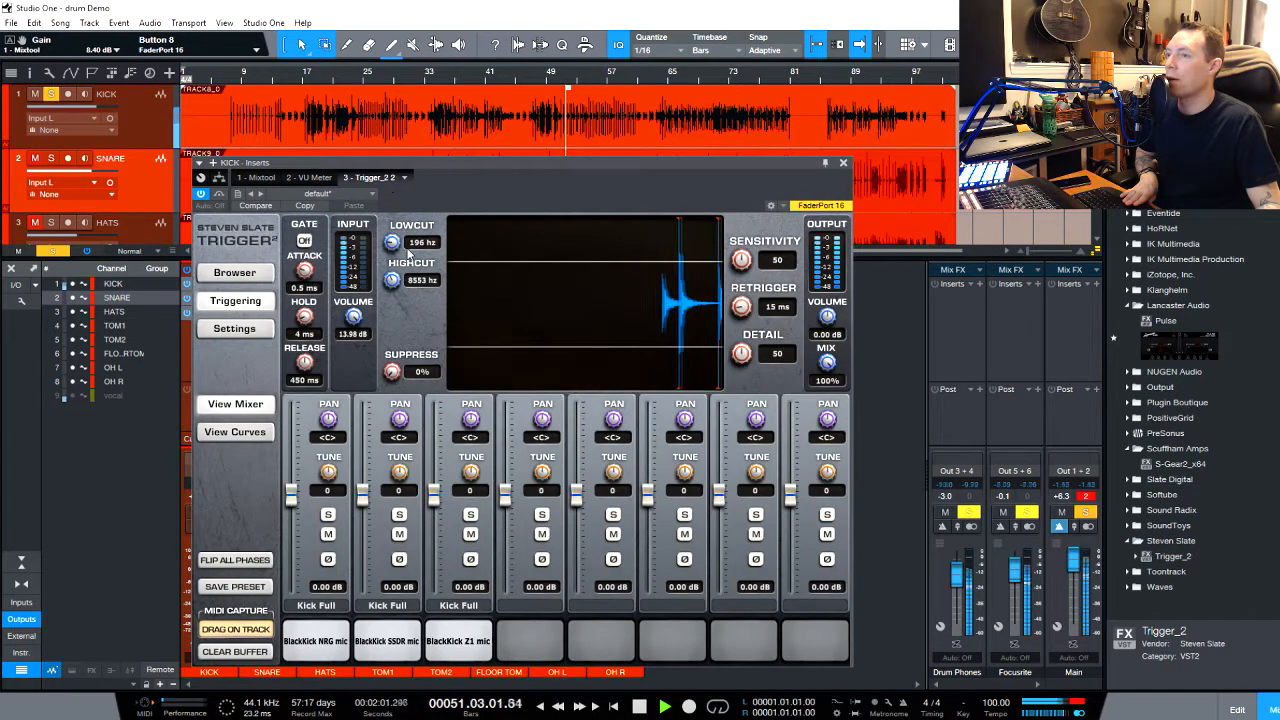
- Limit Trigger 2's detection range to 31–400 Hz with the low cut and high cut, and set the input volume to 5.84 dB
{"action": "mouse_move", "coordinate": [353, 316]}
{"action": "left_mouse_down"}
{"action": "mouse_move", "coordinate": [346, 374]}
{"action": "mouse_move", "coordinate": [353, 312]}
{"action": "left_mouse_up"}
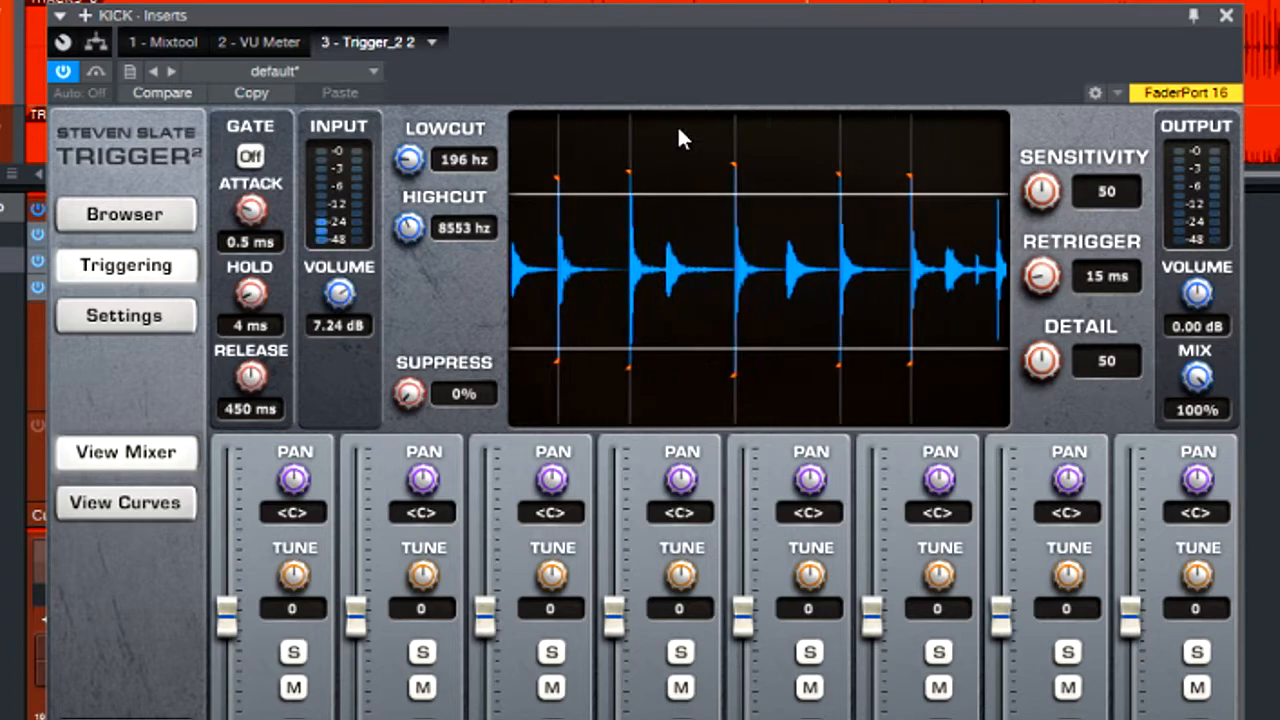
{"action": "left_click_drag", "start_coordinate": [342, 293], "coordinate": [342, 291]}
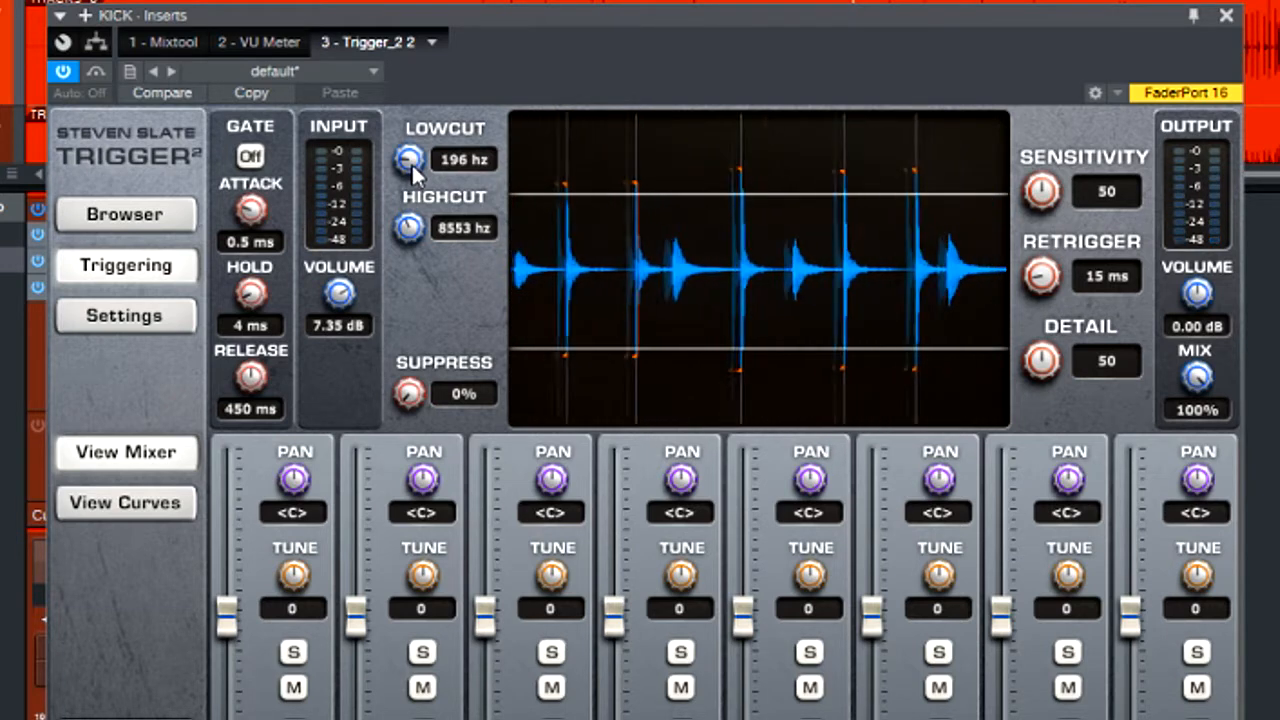
{"action": "left_click_drag", "start_coordinate": [411, 162], "coordinate": [411, 226]}
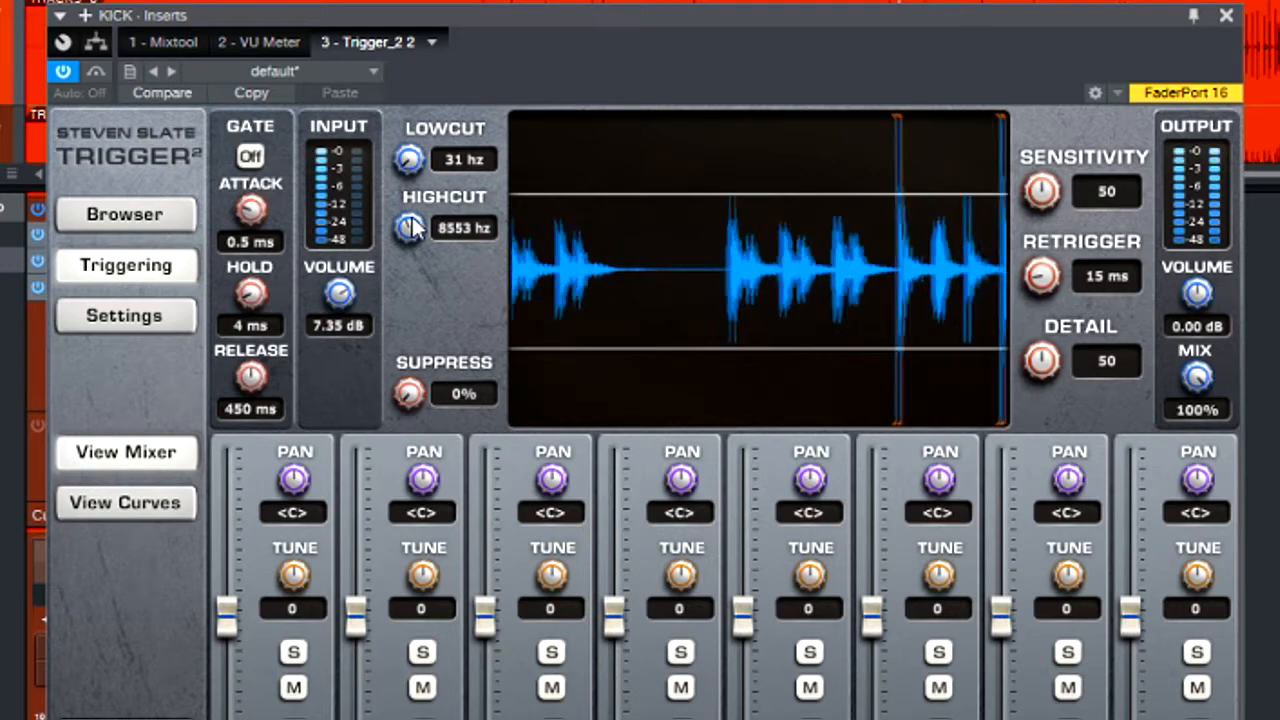
{"action": "left_click_drag", "start_coordinate": [338, 300], "coordinate": [335, 303]}
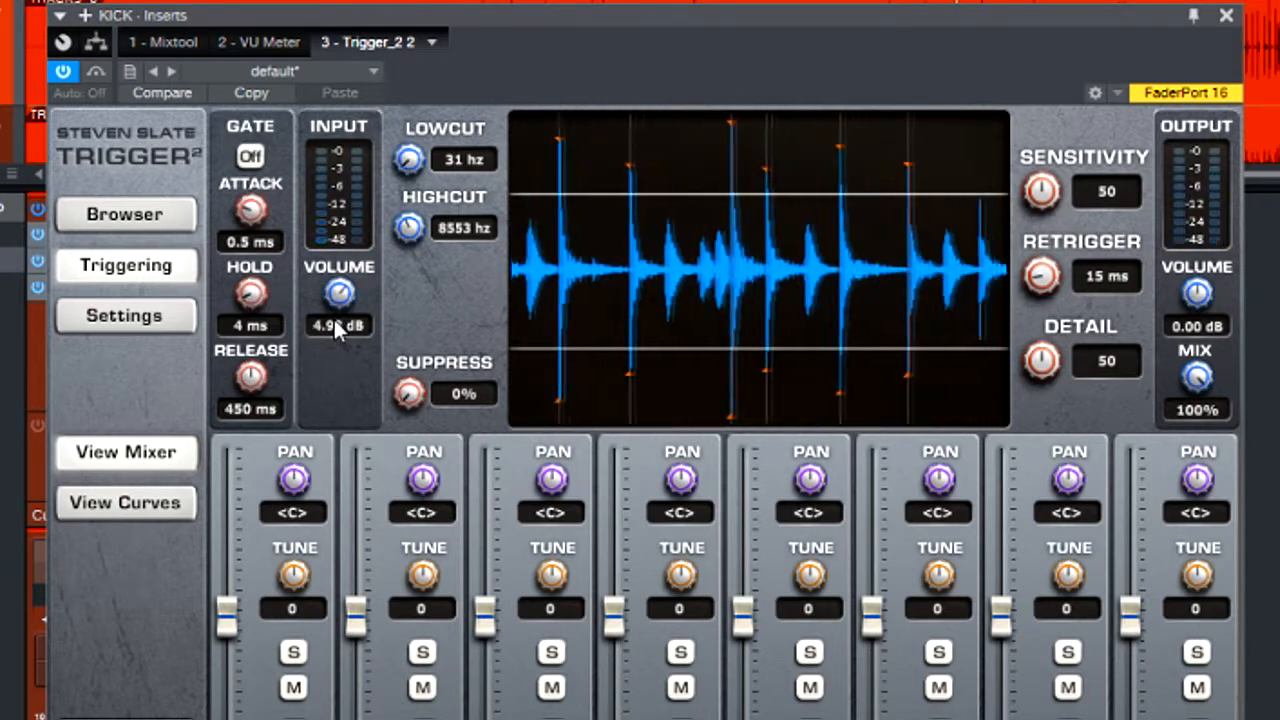
{"action": "left_click_drag", "start_coordinate": [334, 320], "coordinate": [334, 307]}
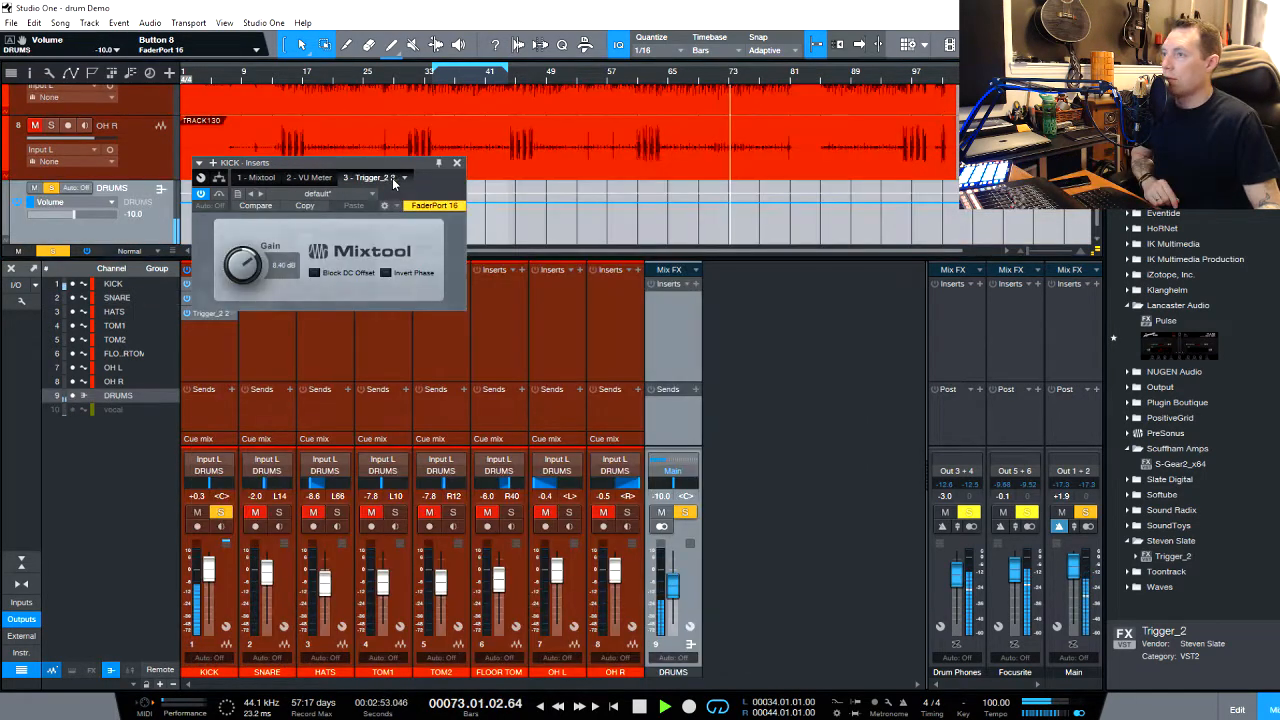
- Bring Trigger 2 back up for the KICK channel and restart playback to check the triggered hits against the kick track
{"action": "left_click", "coordinate": [370, 177]}
{"action": "mouse_move", "coordinate": [391, 167]}
{"action": "left_mouse_down"}
{"action": "mouse_move", "coordinate": [373, 180]}
{"action": "mouse_move", "coordinate": [371, 168]}
{"action": "left_mouse_up"}
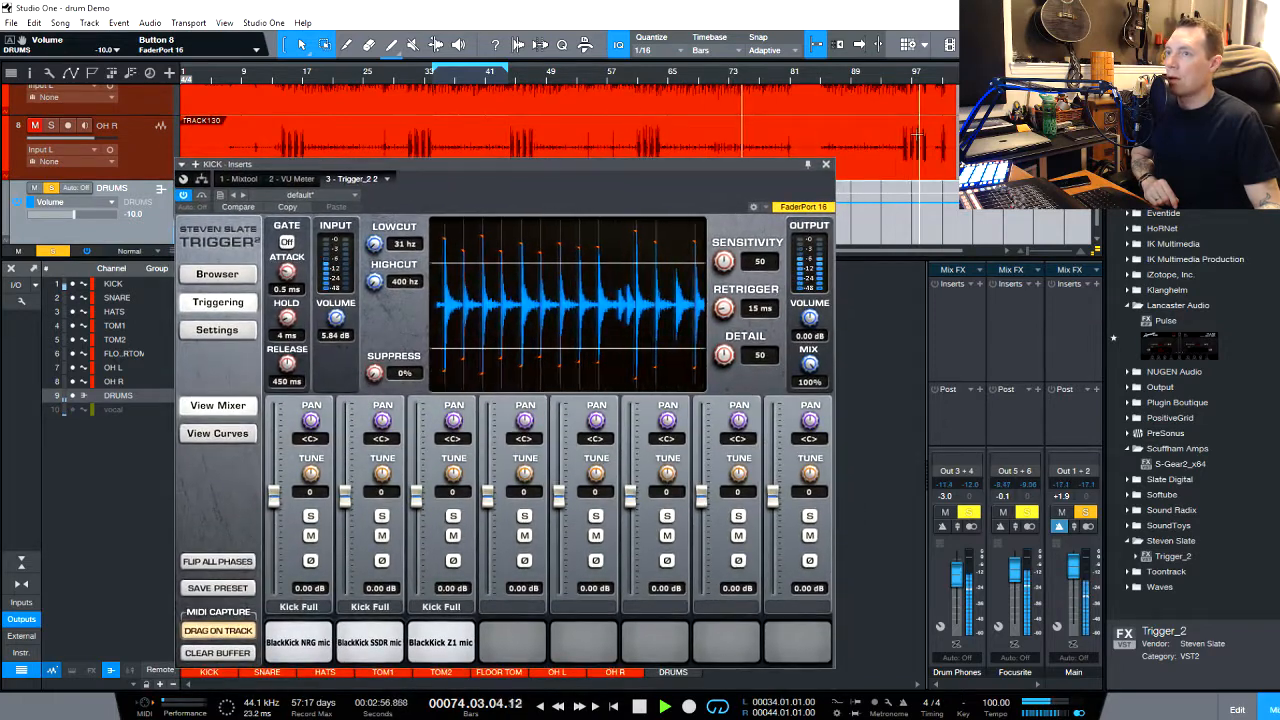
{"action": "scroll", "coordinate": [918, 135], "scroll_direction": "up", "scroll_amount": 6}
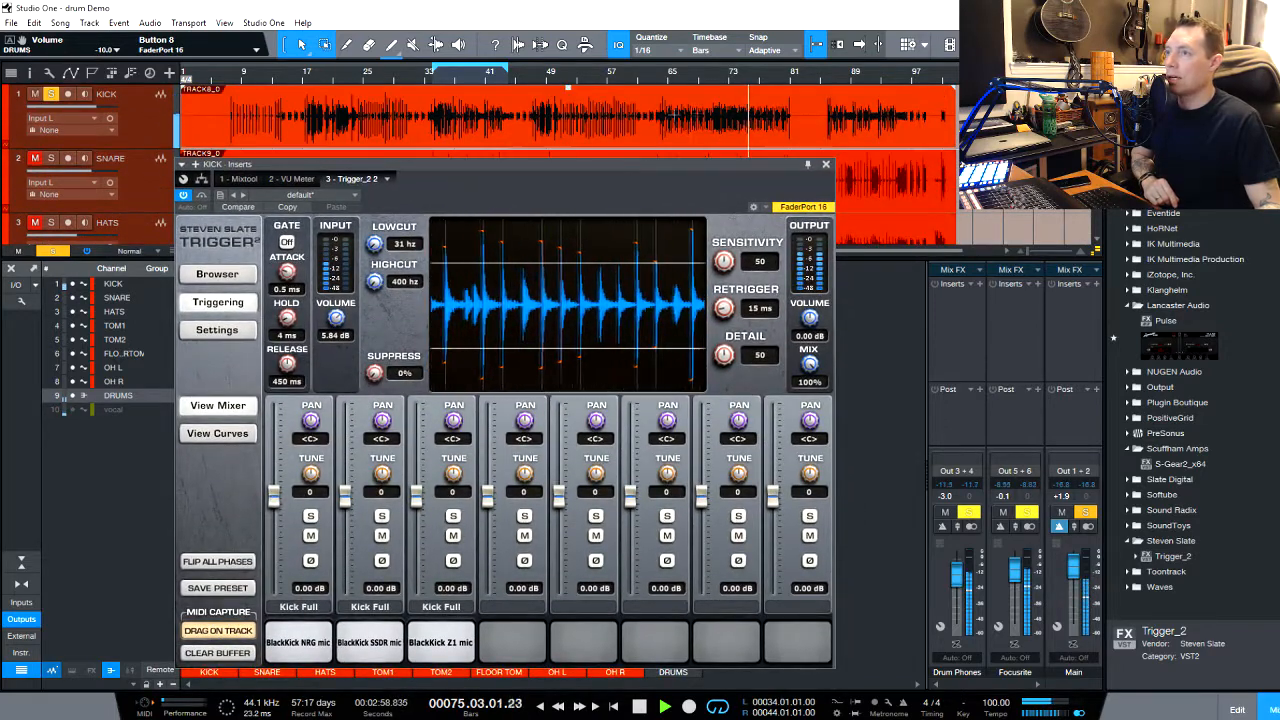
{"action": "left_click_drag", "start_coordinate": [571, 73], "coordinate": [567, 107]}
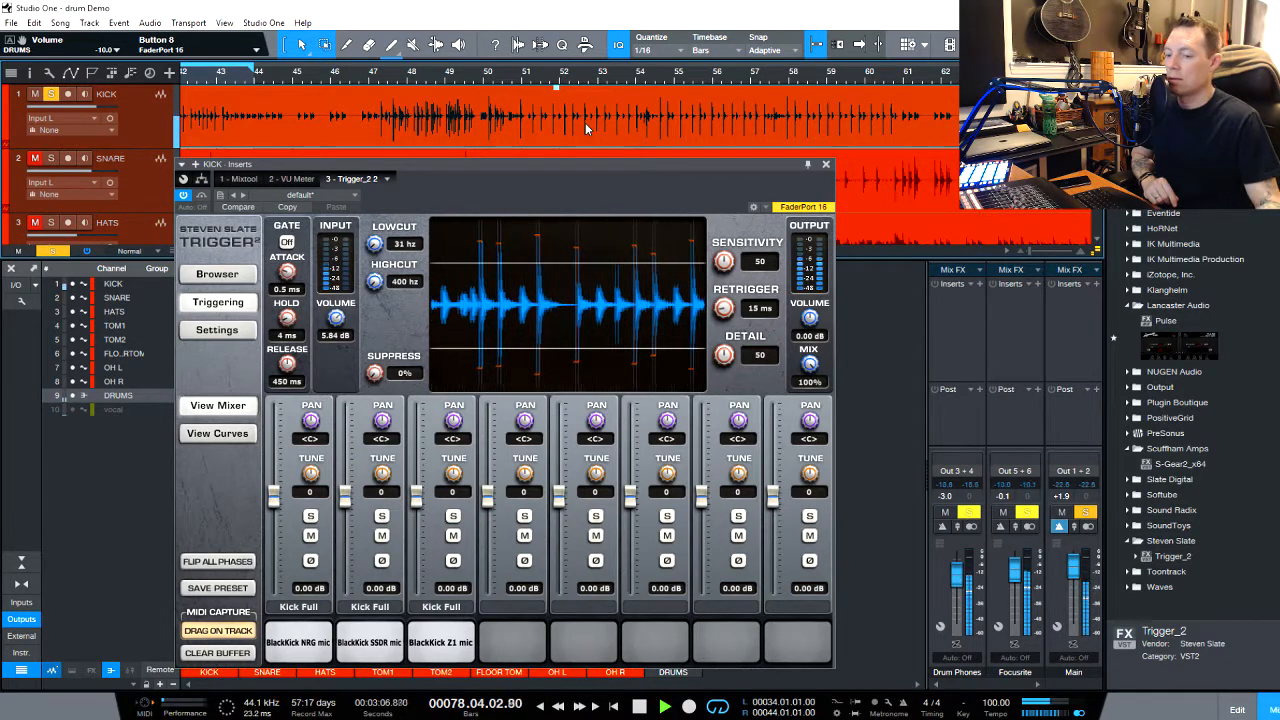
{"action": "key", "text": "space"}
{"action": "key", "text": "space"}
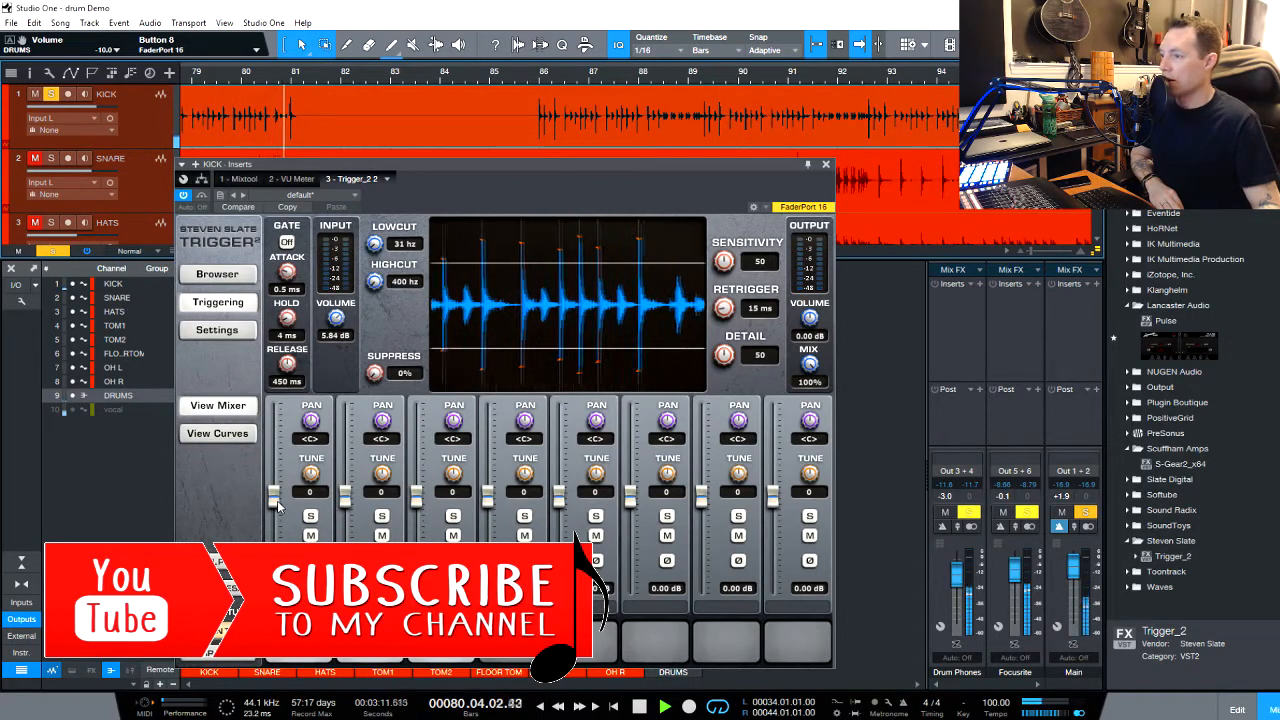
- Balance the BlackKick NRG, SSDR and Z1 samples at -1.68, -2.21 and 5.84 dB, and lower Trigger 2's output volume to -0.82 dB
{"action": "left_click_drag", "start_coordinate": [278, 503], "coordinate": [278, 450]}
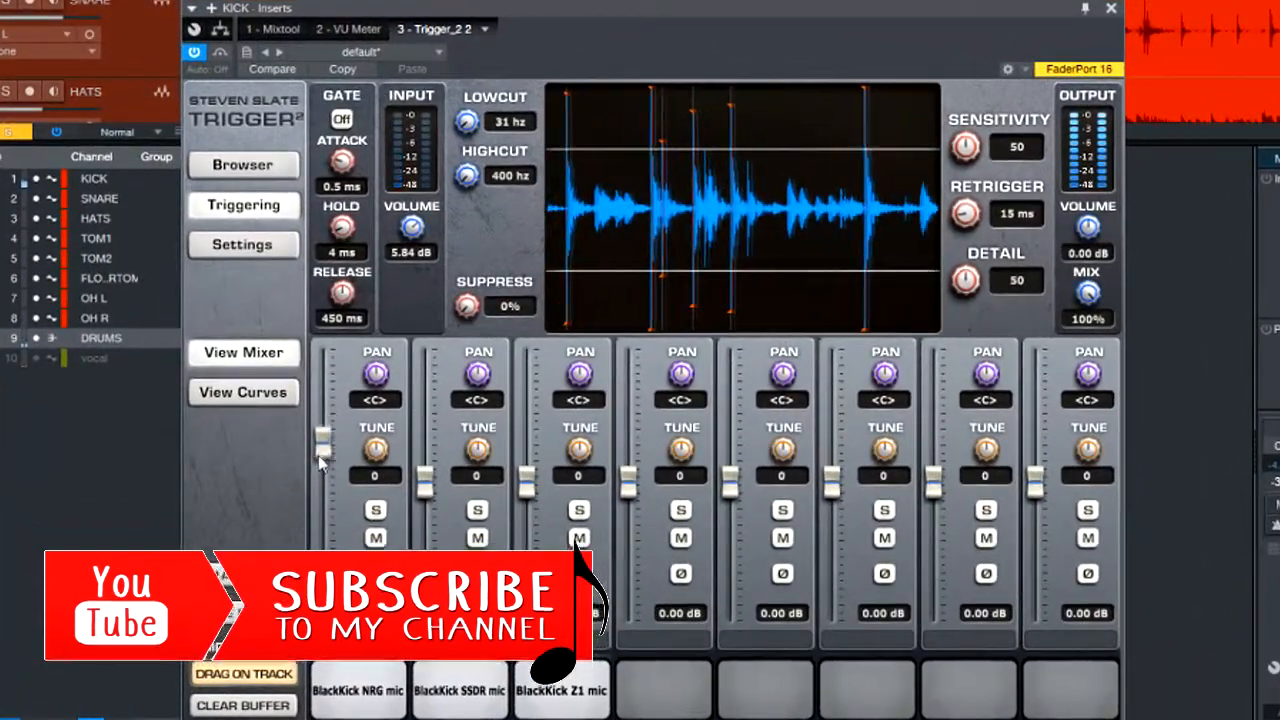
{"action": "mouse_move", "coordinate": [425, 485]}
{"action": "left_mouse_down"}
{"action": "mouse_move", "coordinate": [427, 432]}
{"action": "mouse_move", "coordinate": [427, 480]}
{"action": "left_mouse_up"}
{"action": "left_click_drag", "start_coordinate": [527, 484], "coordinate": [538, 436]}
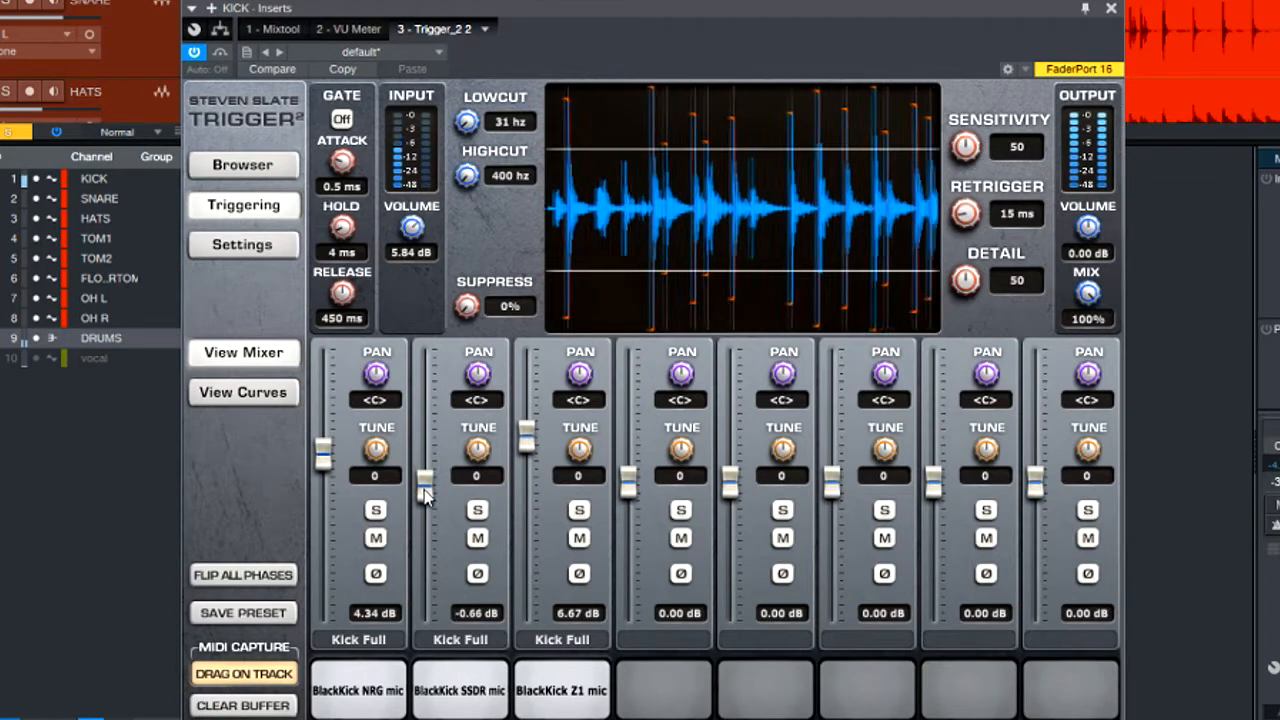
{"action": "left_click_drag", "start_coordinate": [333, 423], "coordinate": [326, 492]}
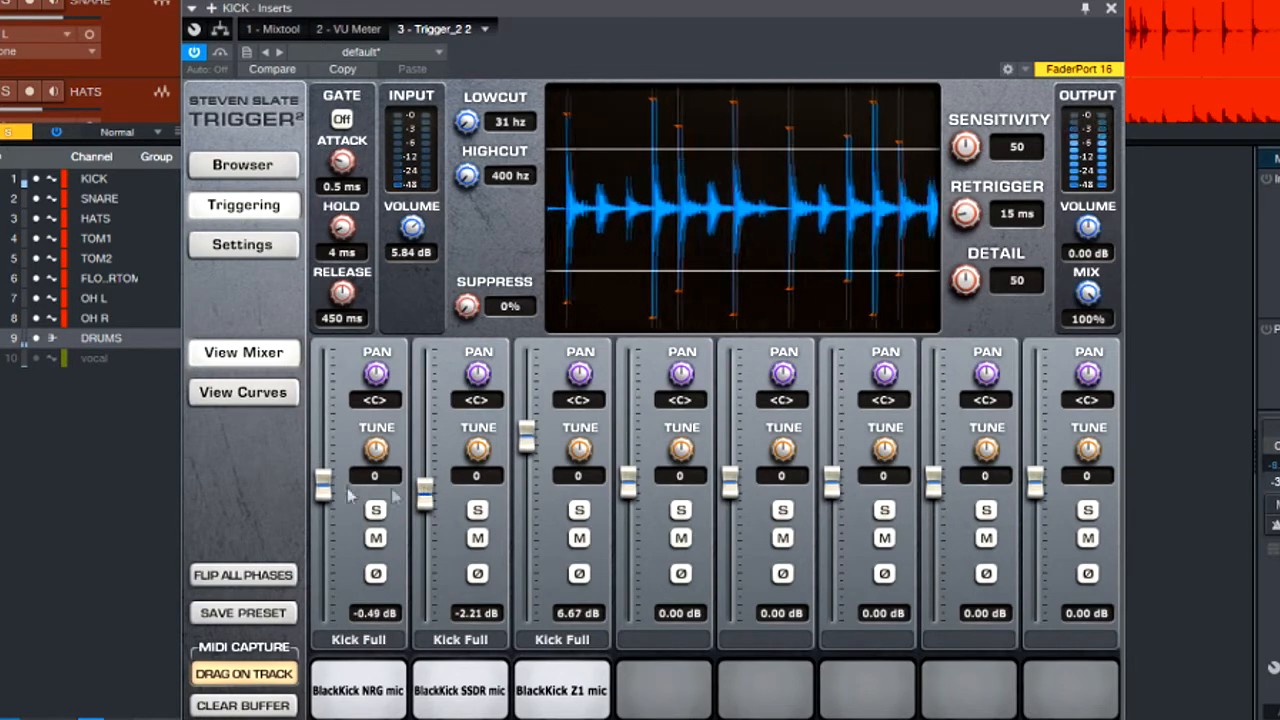
{"action": "left_click_drag", "start_coordinate": [323, 490], "coordinate": [323, 496]}
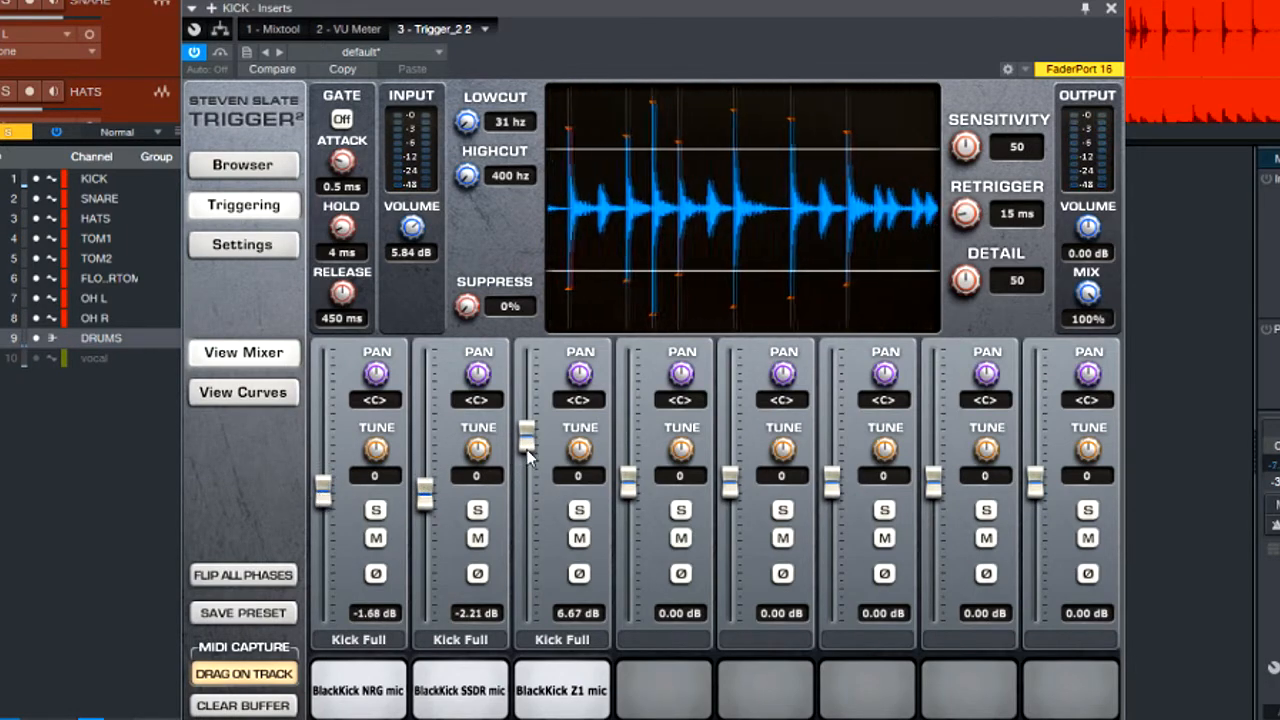
{"action": "left_click_drag", "start_coordinate": [528, 457], "coordinate": [528, 466]}
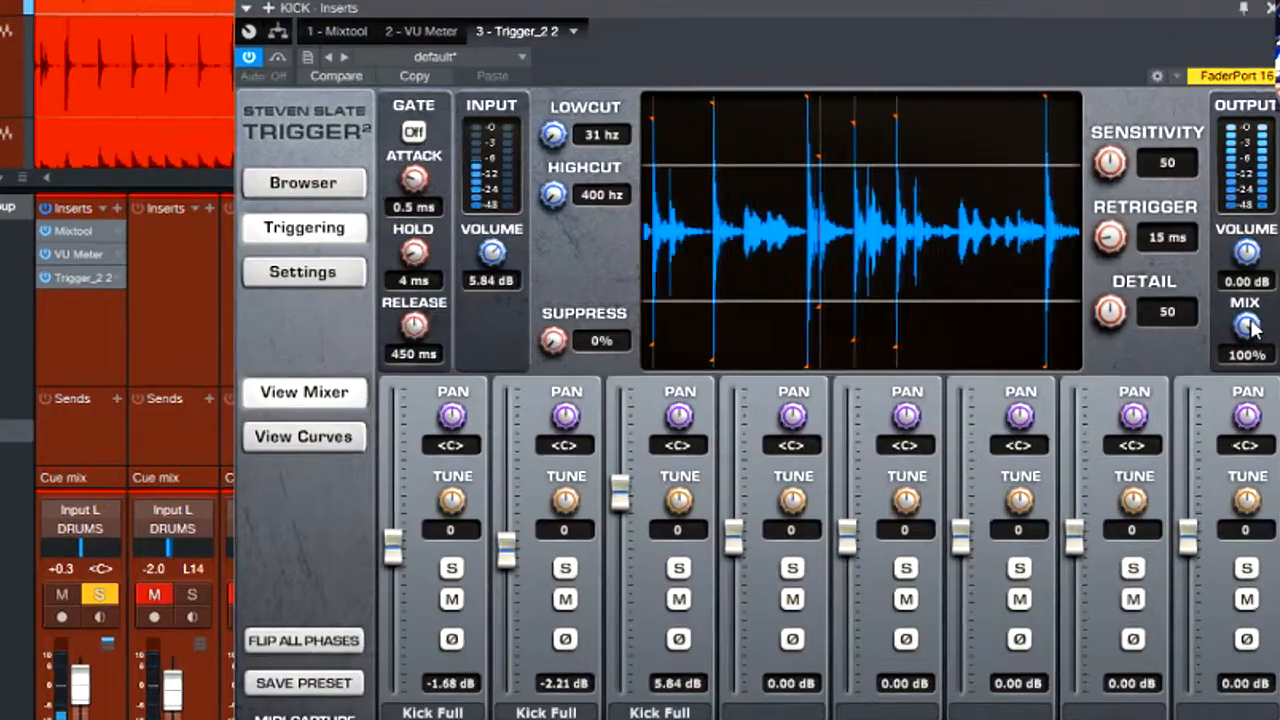
{"action": "left_click_drag", "start_coordinate": [1250, 258], "coordinate": [1250, 266]}
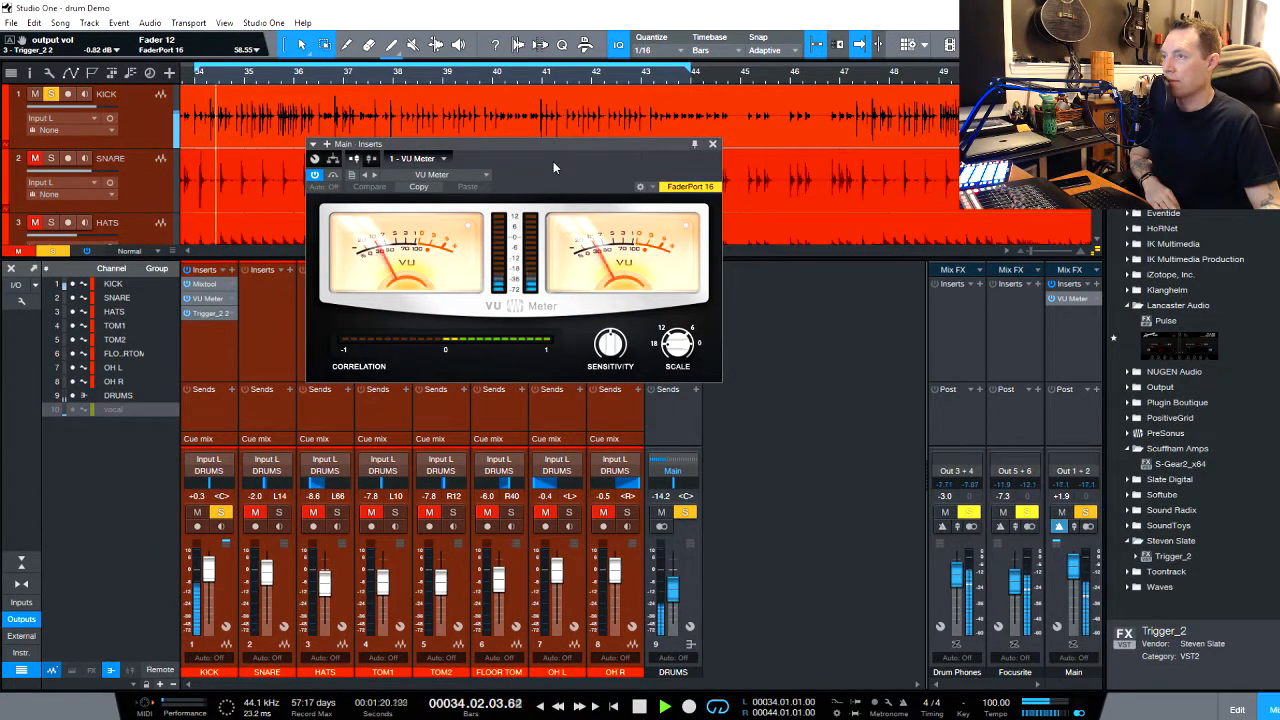
- Arrange the Main channel's VU Meter beside the kick's Trigger 2 and reduce the Trigger 2 mix to 52%
{"action": "left_click_drag", "start_coordinate": [694, 141], "coordinate": [1022, 131]}
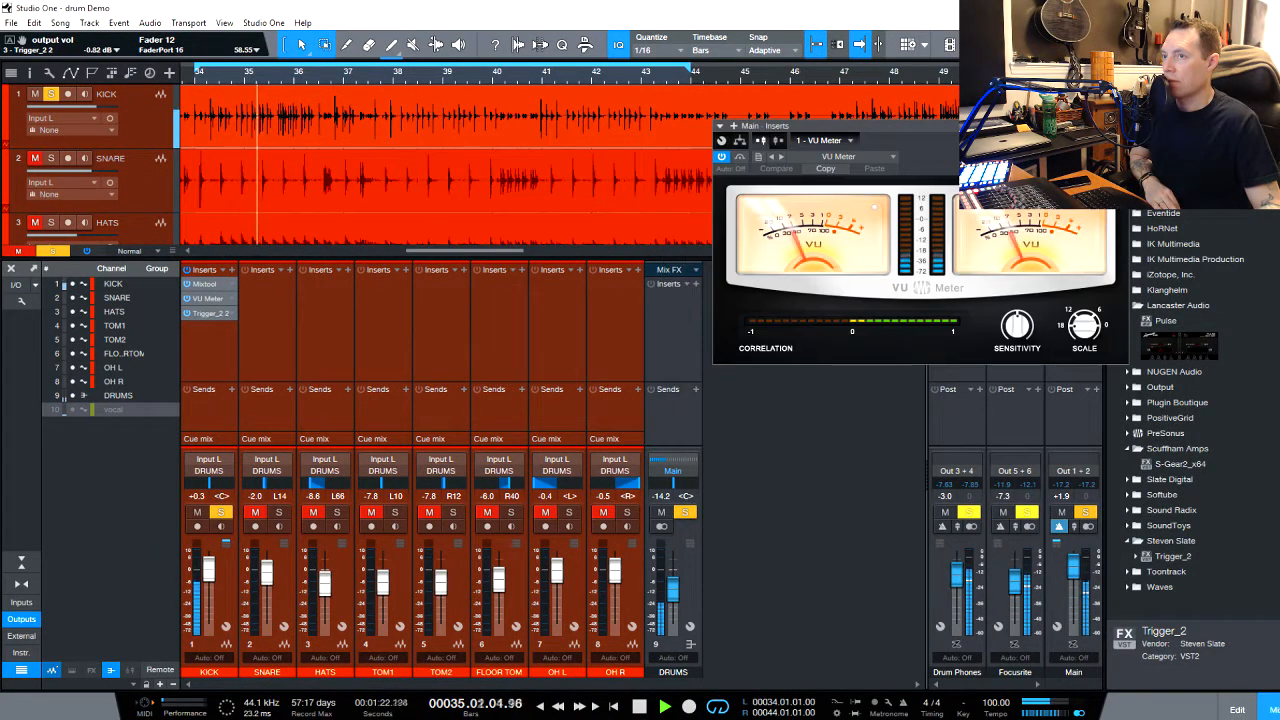
{"action": "double_click", "coordinate": [190, 313]}
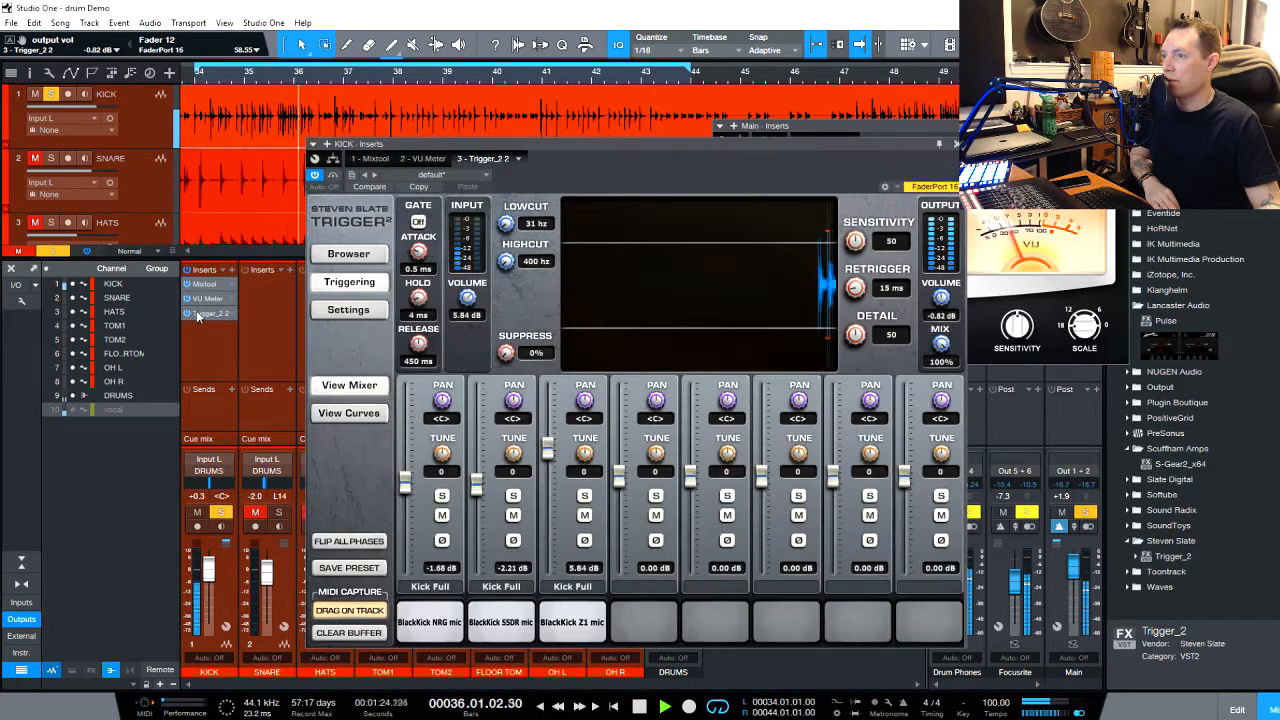
{"action": "left_click_drag", "start_coordinate": [660, 147], "coordinate": [538, 157]}
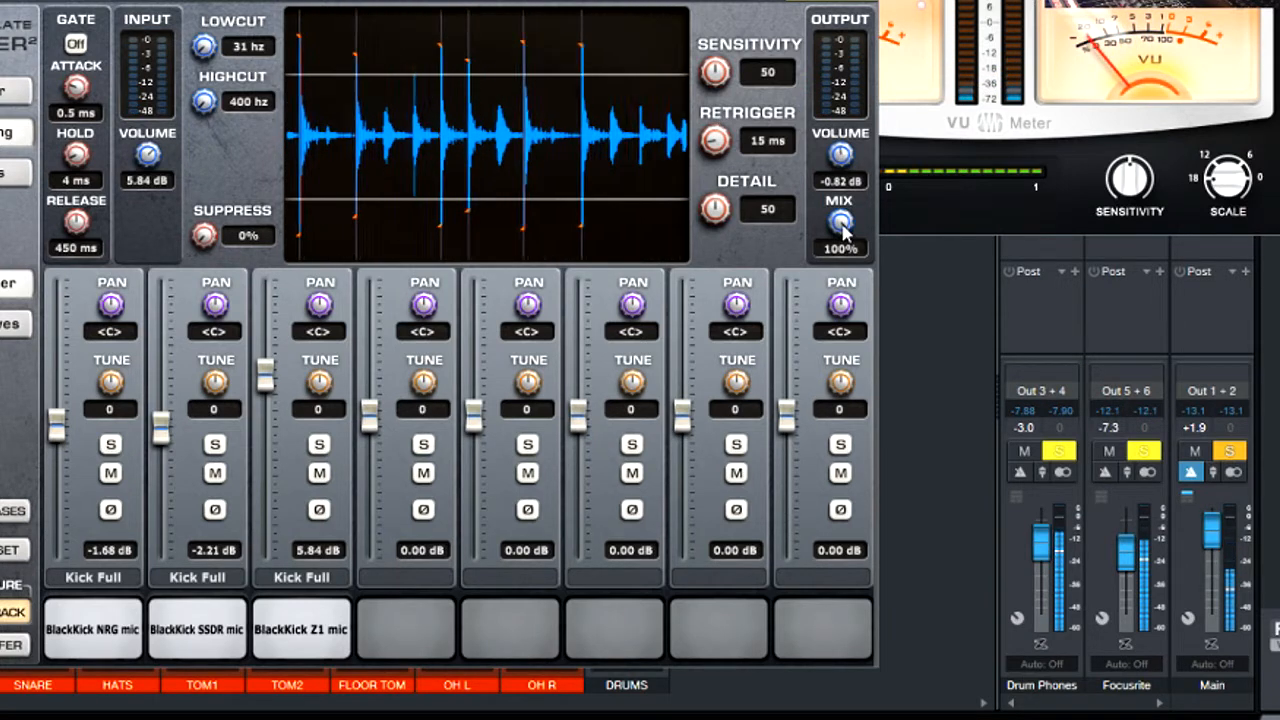
{"action": "left_click_drag", "start_coordinate": [843, 270], "coordinate": [832, 357]}
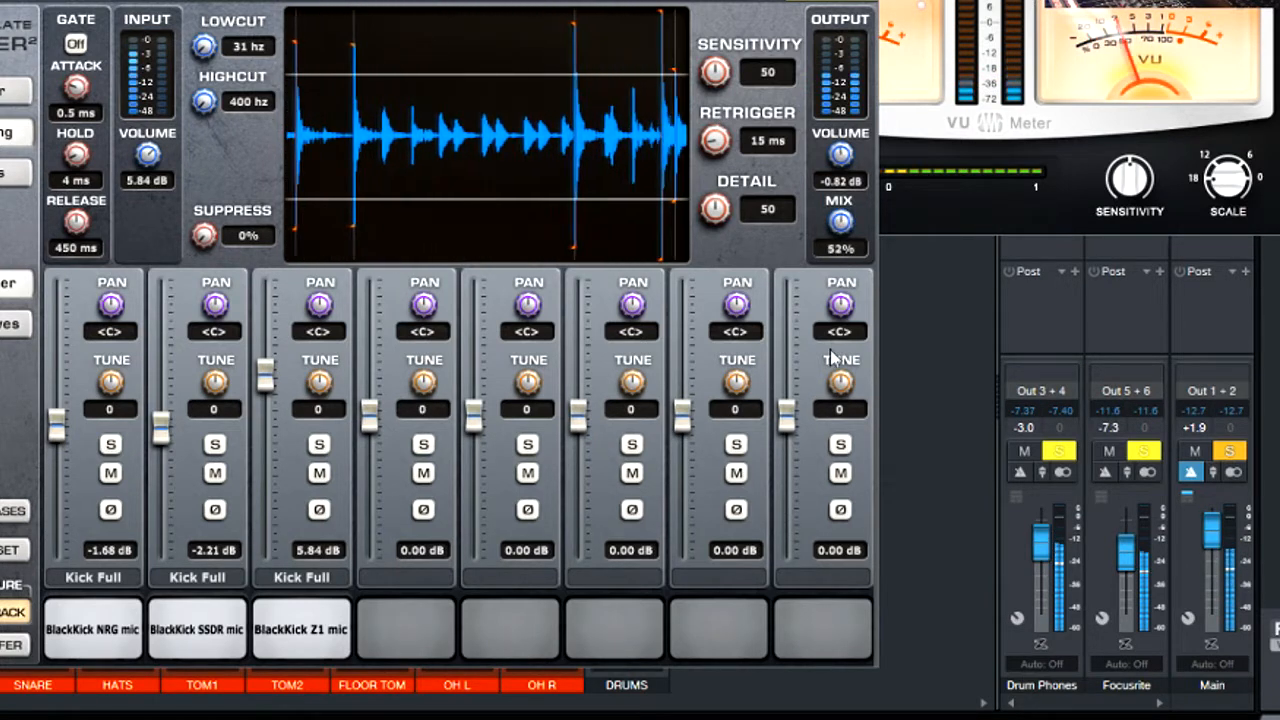